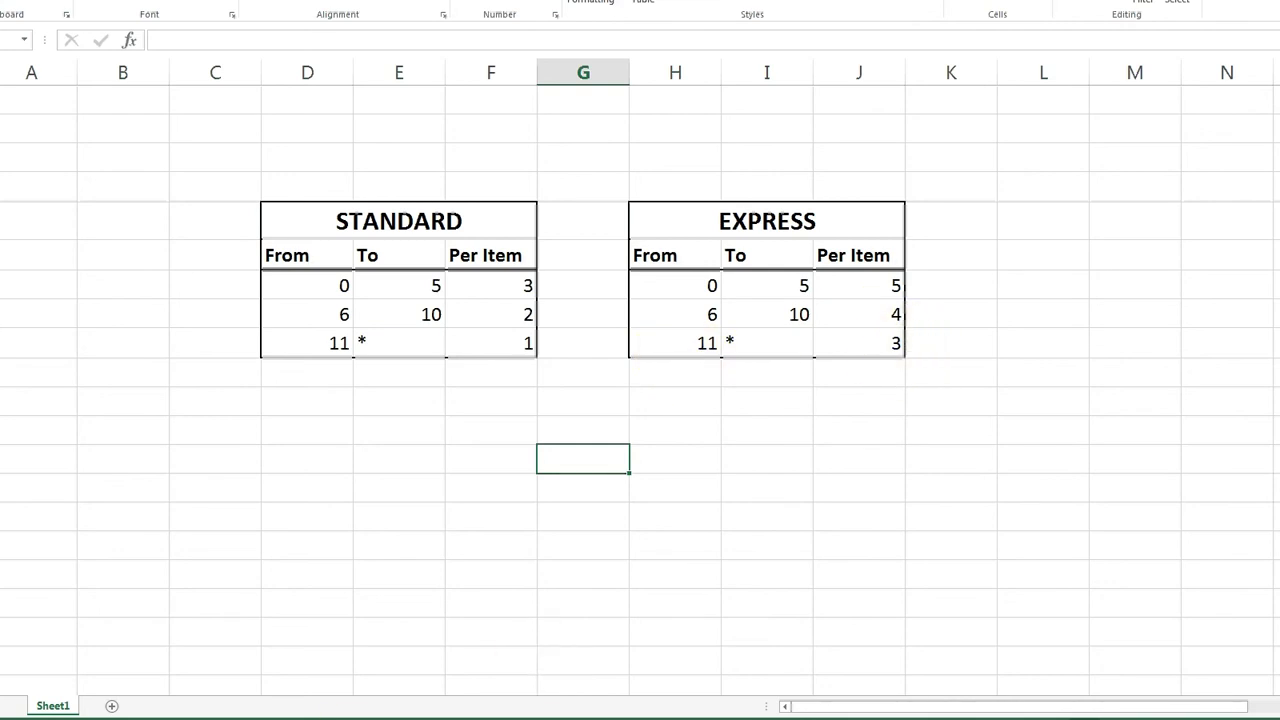
Switch to the WooCommerce Table Rate Pro settings, add shipping types Standard and Express, and save the changes.
left_click(95, 655)
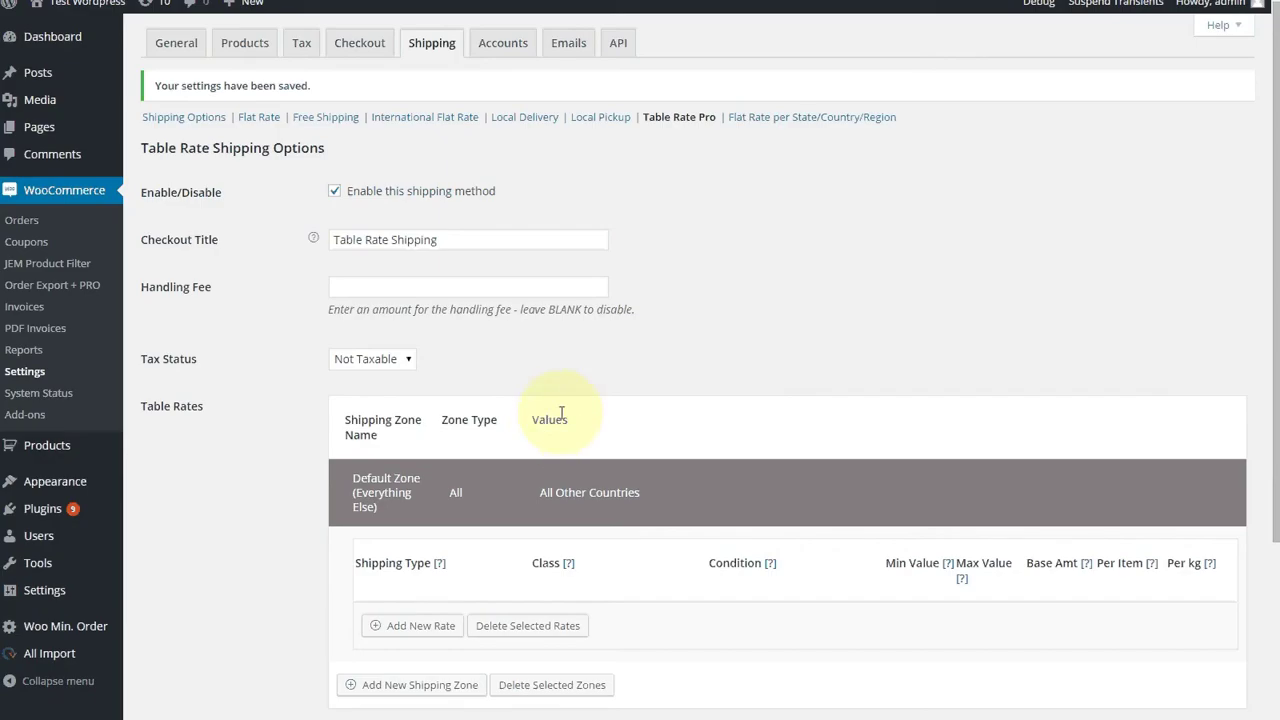
scroll(712, 404, "down", 2)
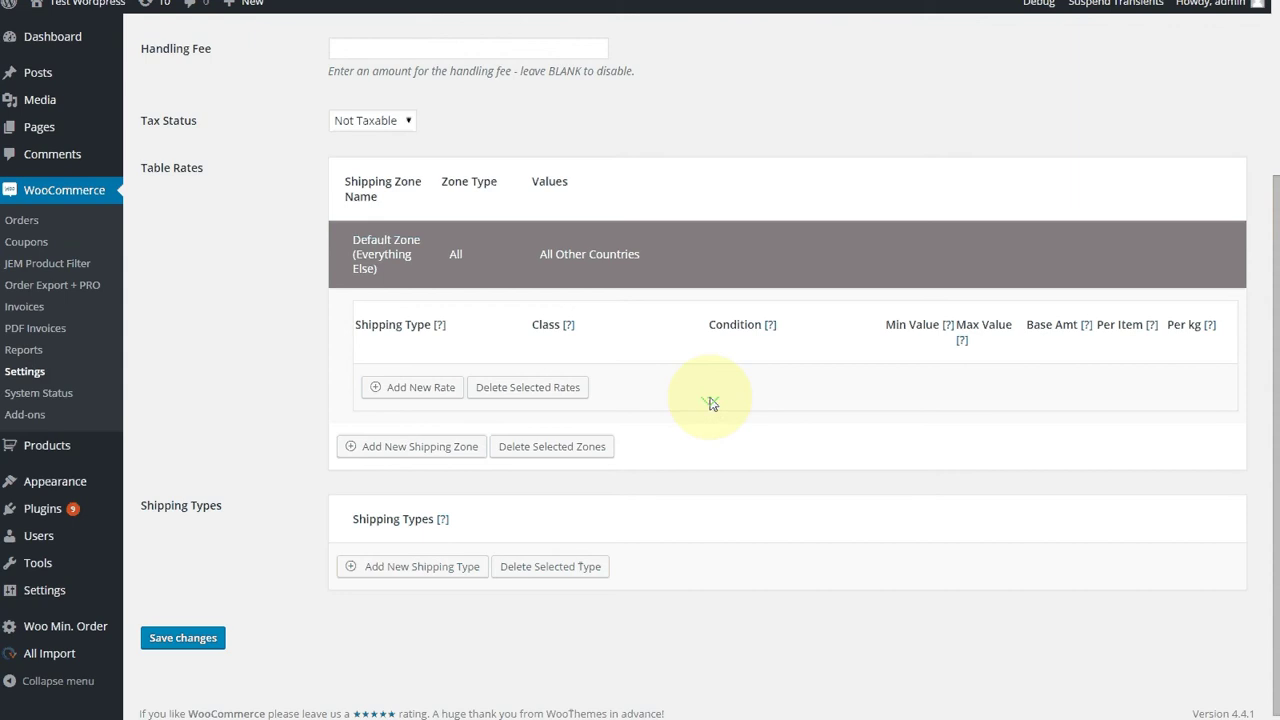
left_click(385, 568)
left_click(400, 614)
left_click(406, 566)
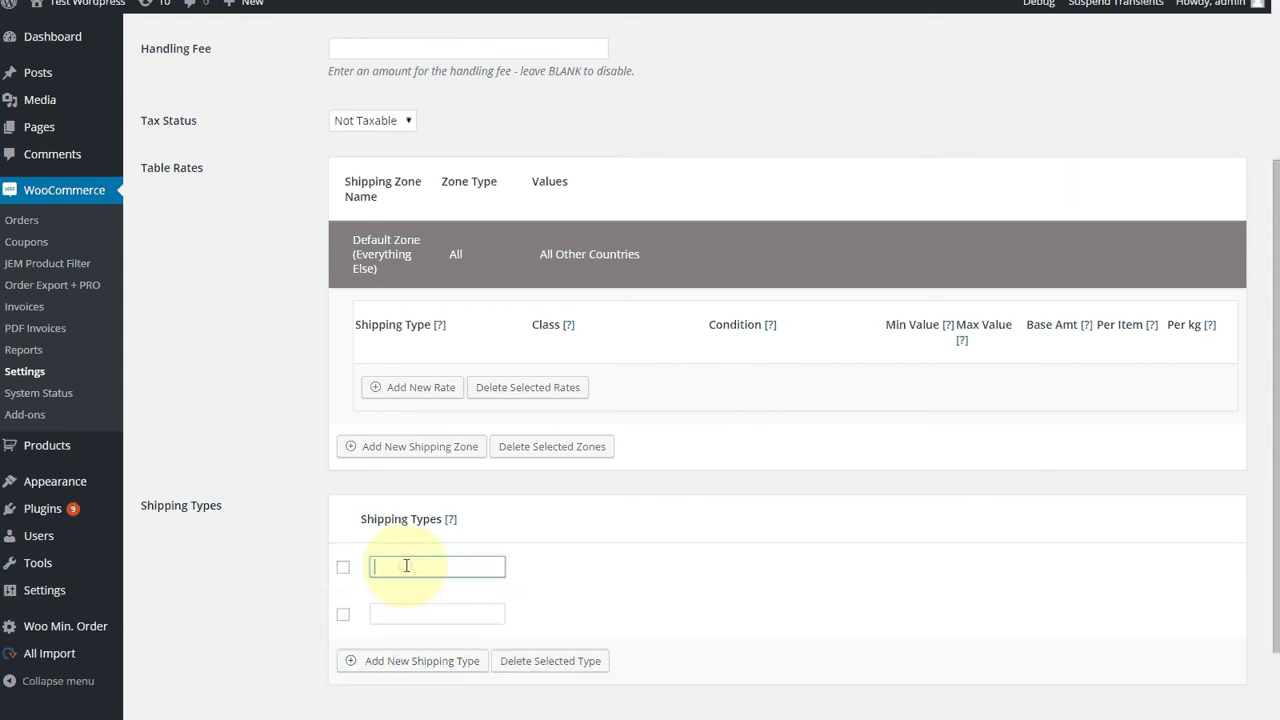
type("Standard")
key("Tab")
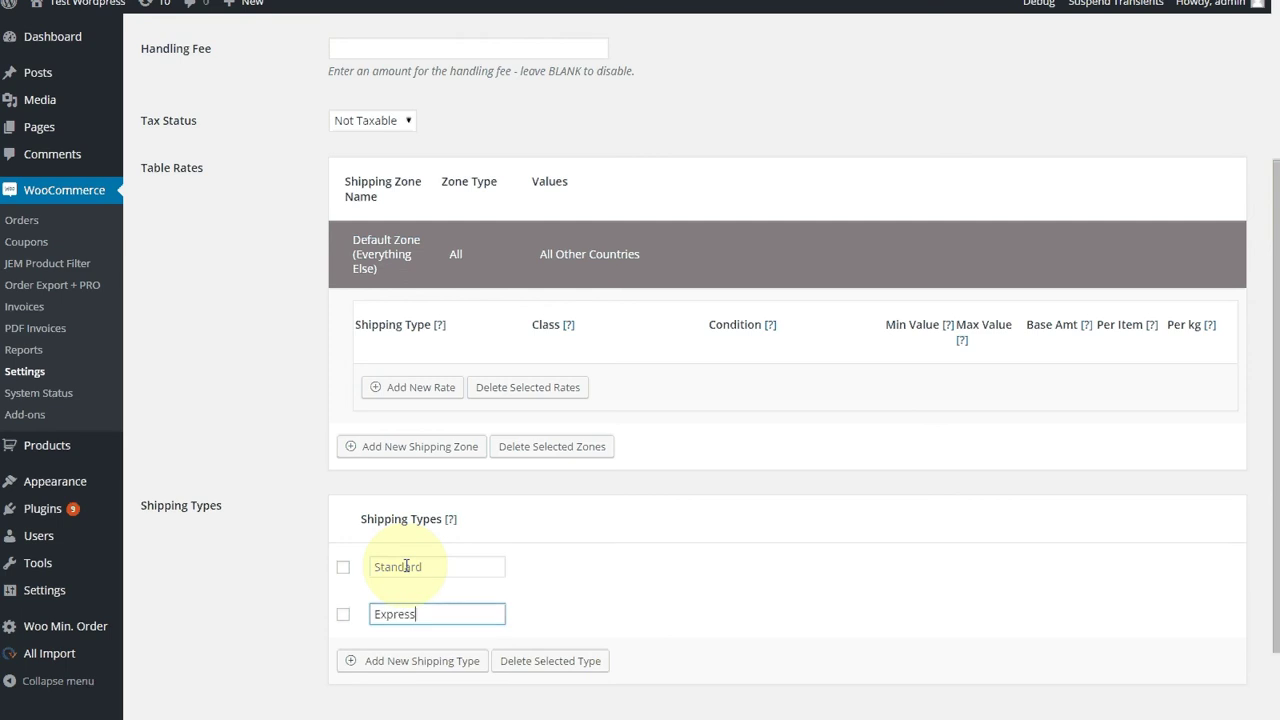
scroll(214, 617, "down", 1)
left_click(180, 637)
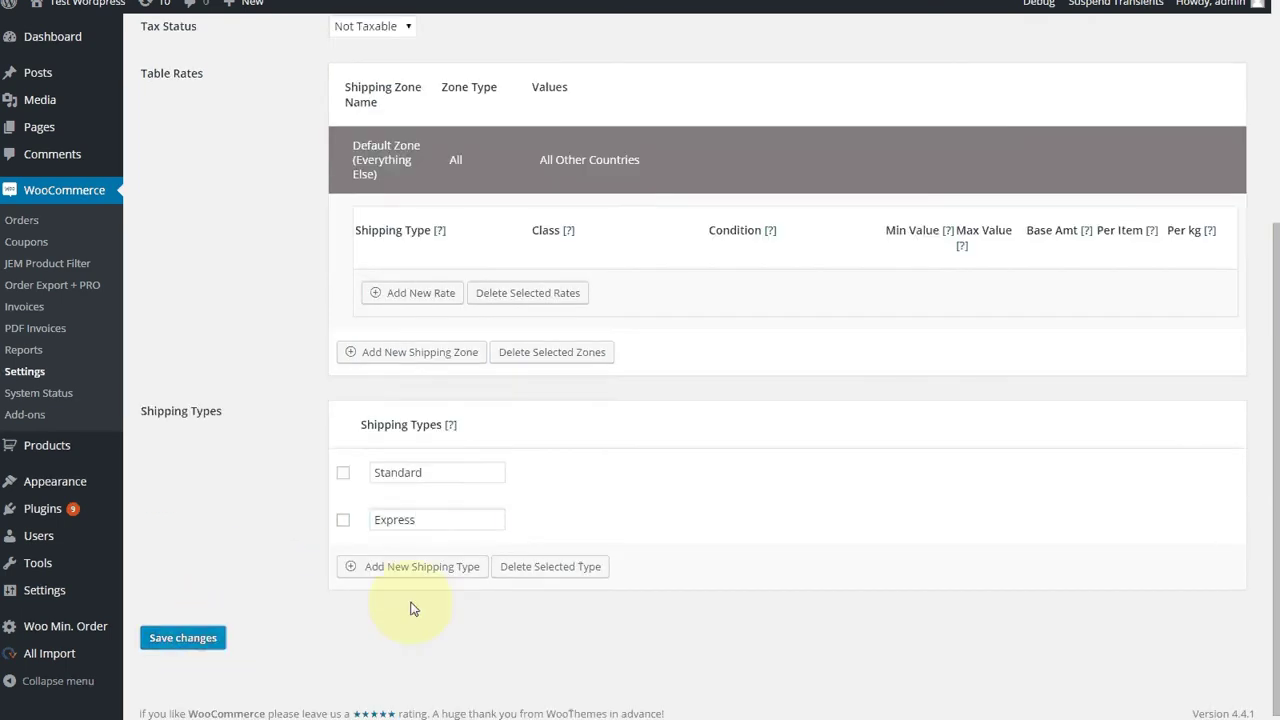
Add a shipping zone named Demo with zone type Country and value United States (US), and save the changes.
scroll(440, 580, "up", 2)
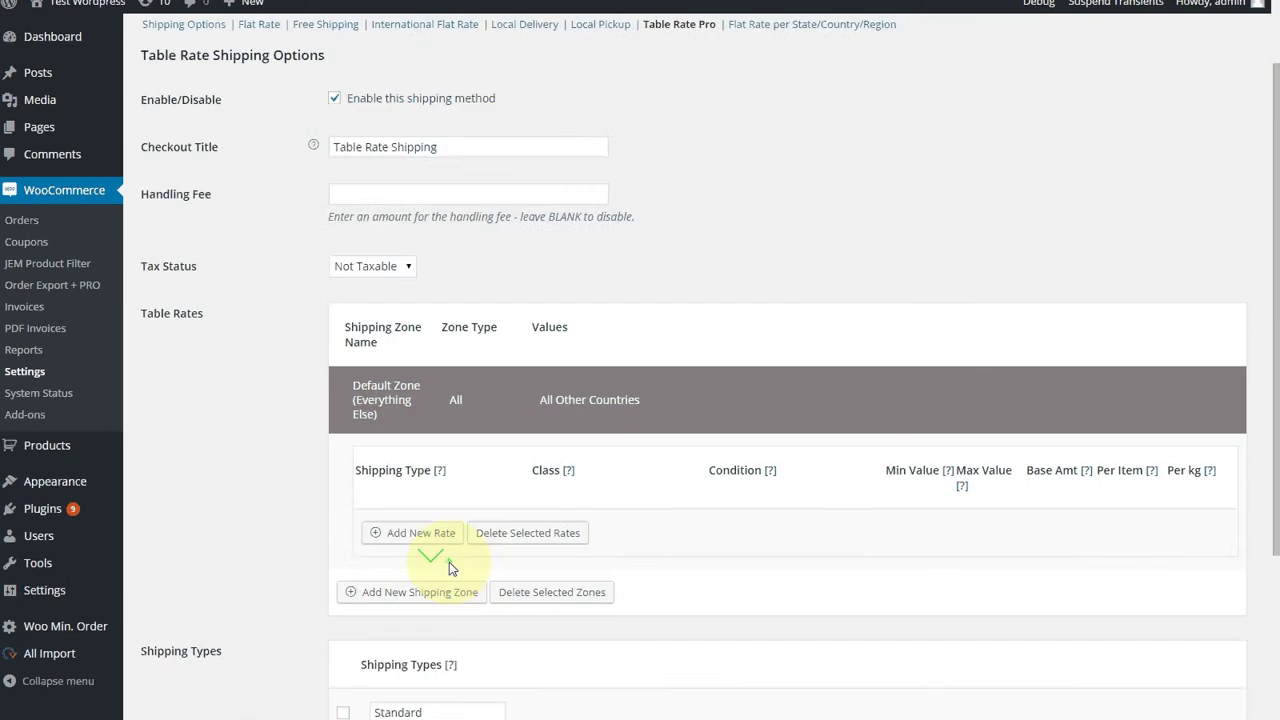
scroll(449, 563, "down", 2)
left_click(424, 435)
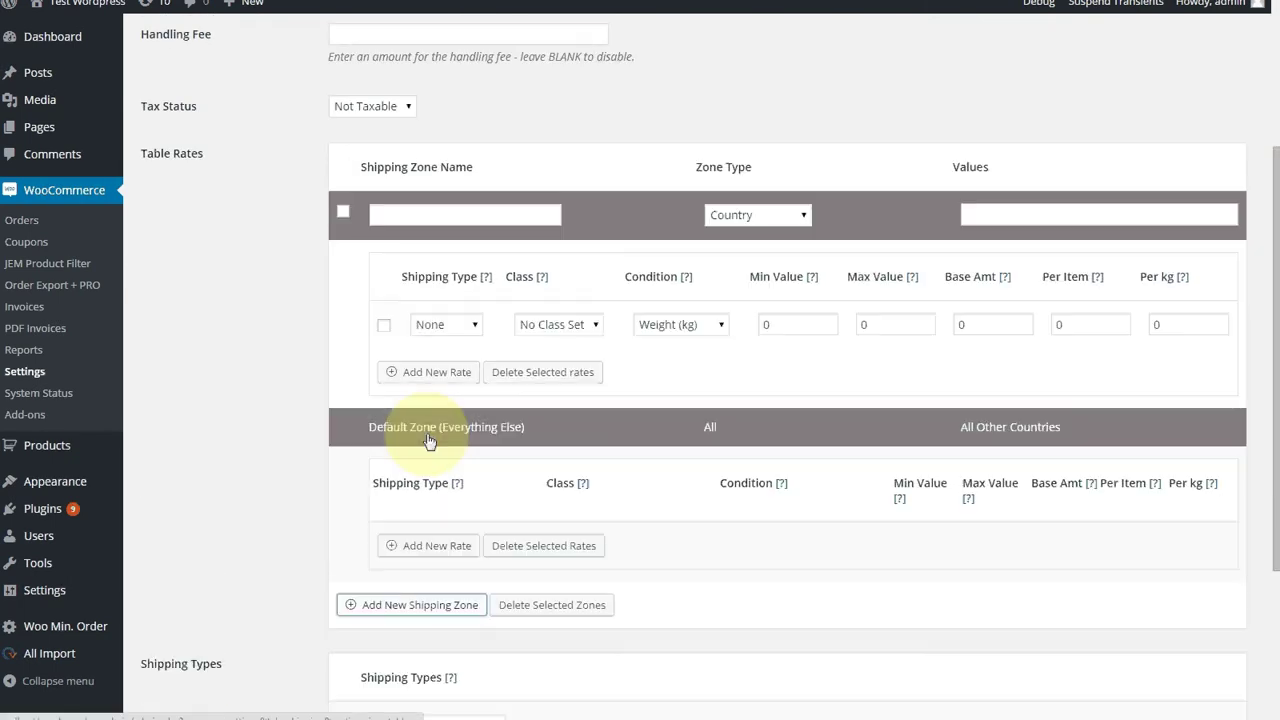
left_click(466, 221)
type("Demo")
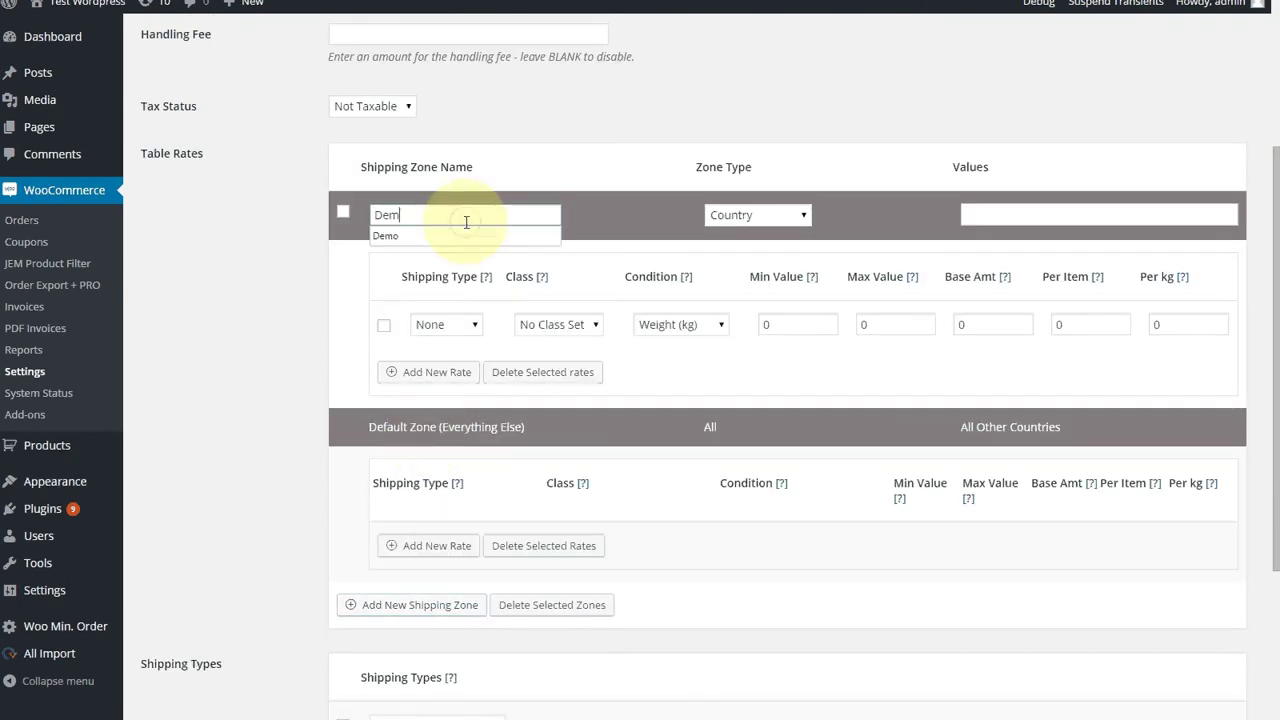
key("Tab")
key("Tab")
type("u")
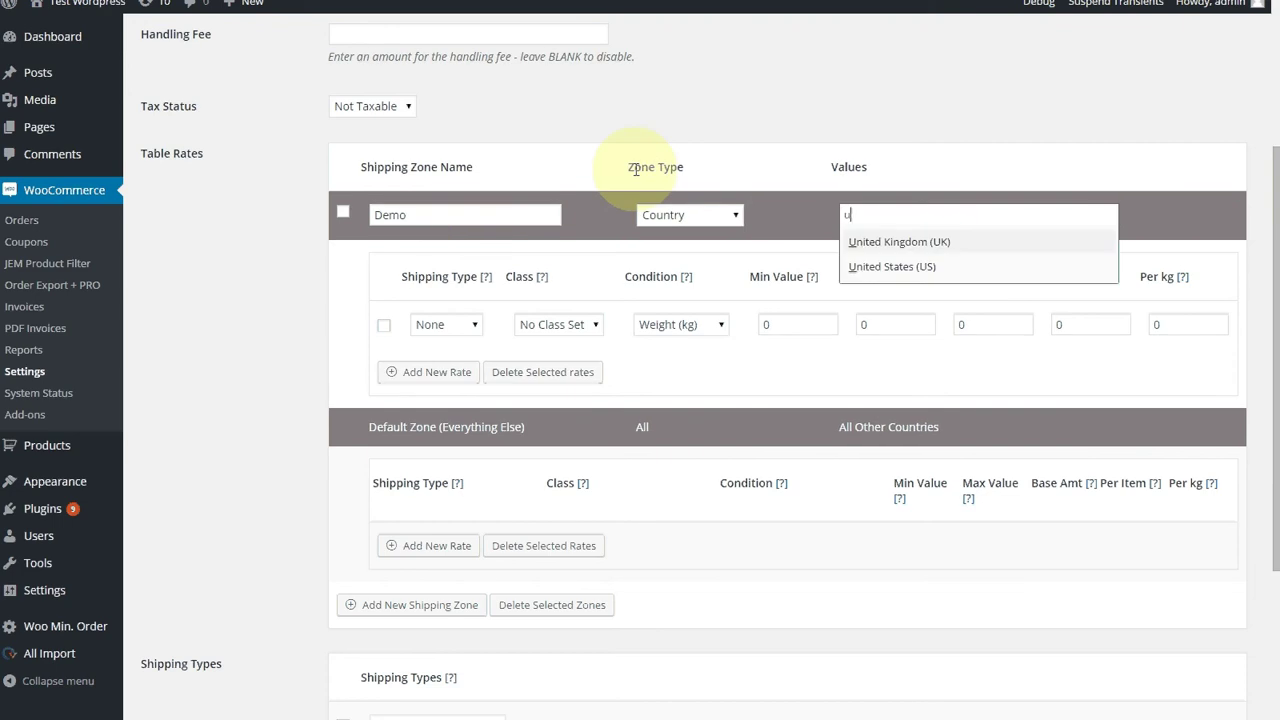
left_click(878, 267)
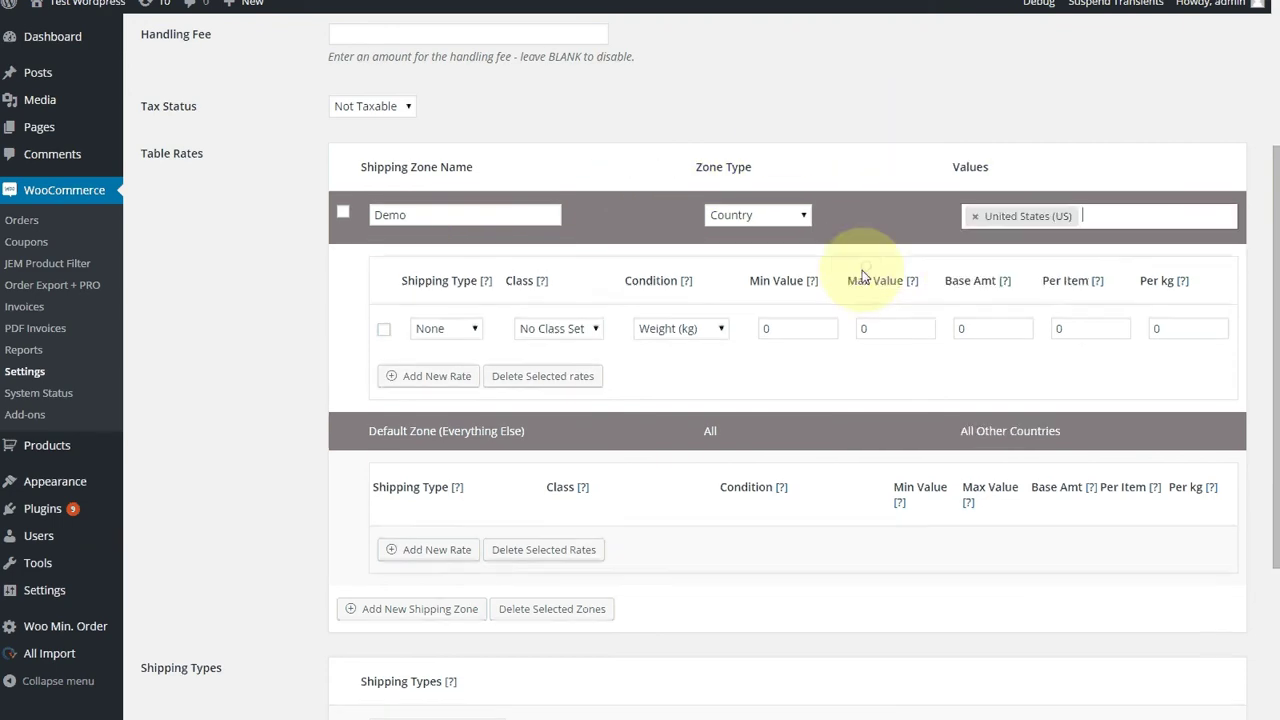
scroll(696, 420, "down", 3)
left_click(183, 637)
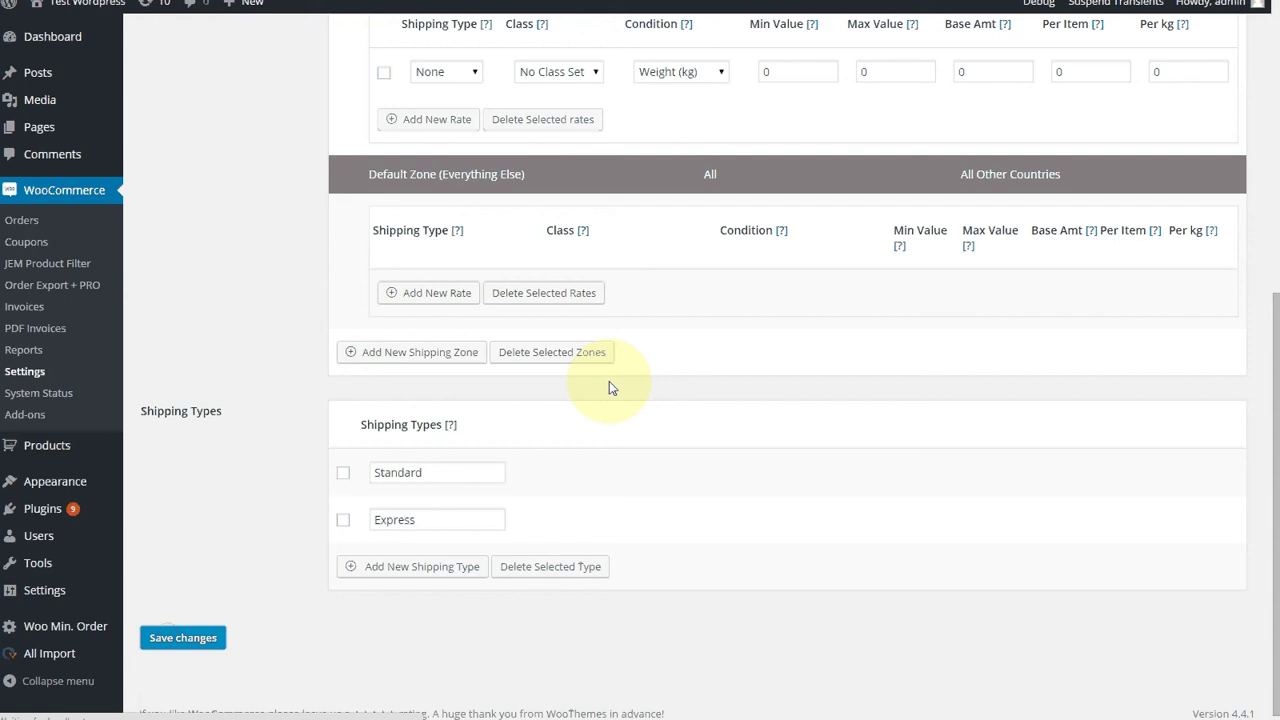
Add new rate rows to the Demo zone until it has six.
scroll(618, 376, "down", 2)
left_click(430, 467)
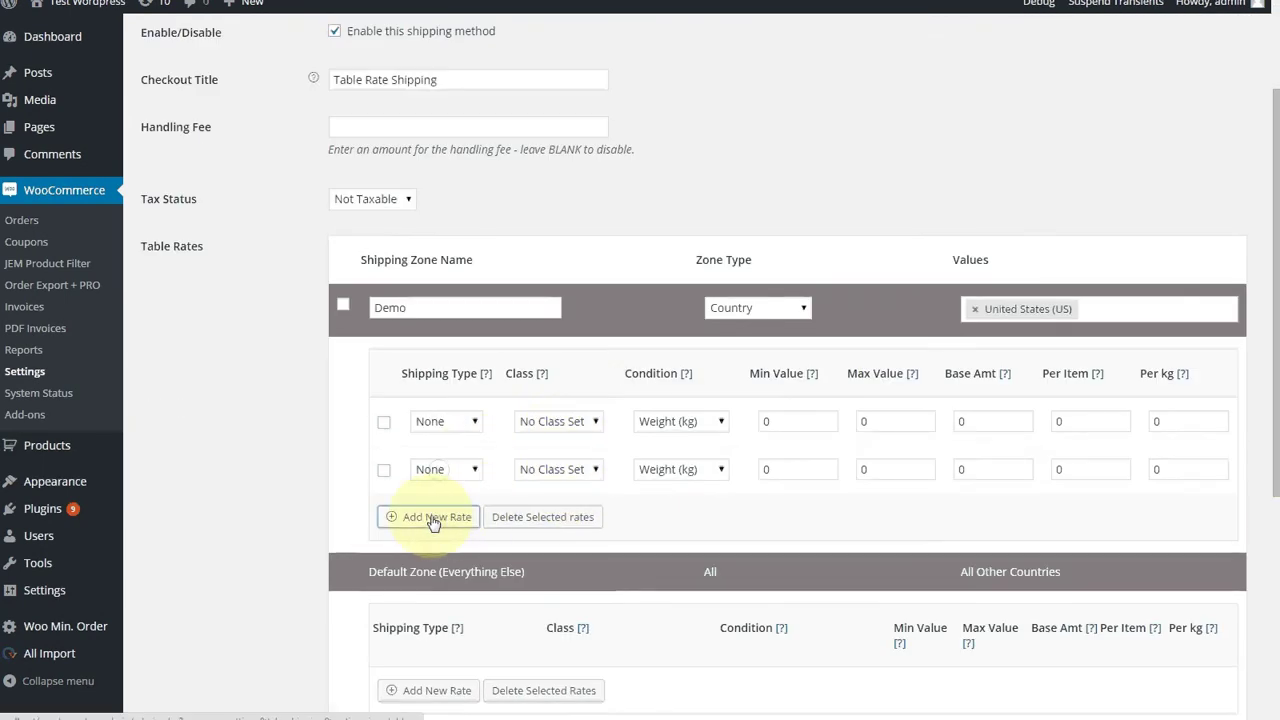
left_click(428, 518)
left_click(430, 562)
left_click(438, 611)
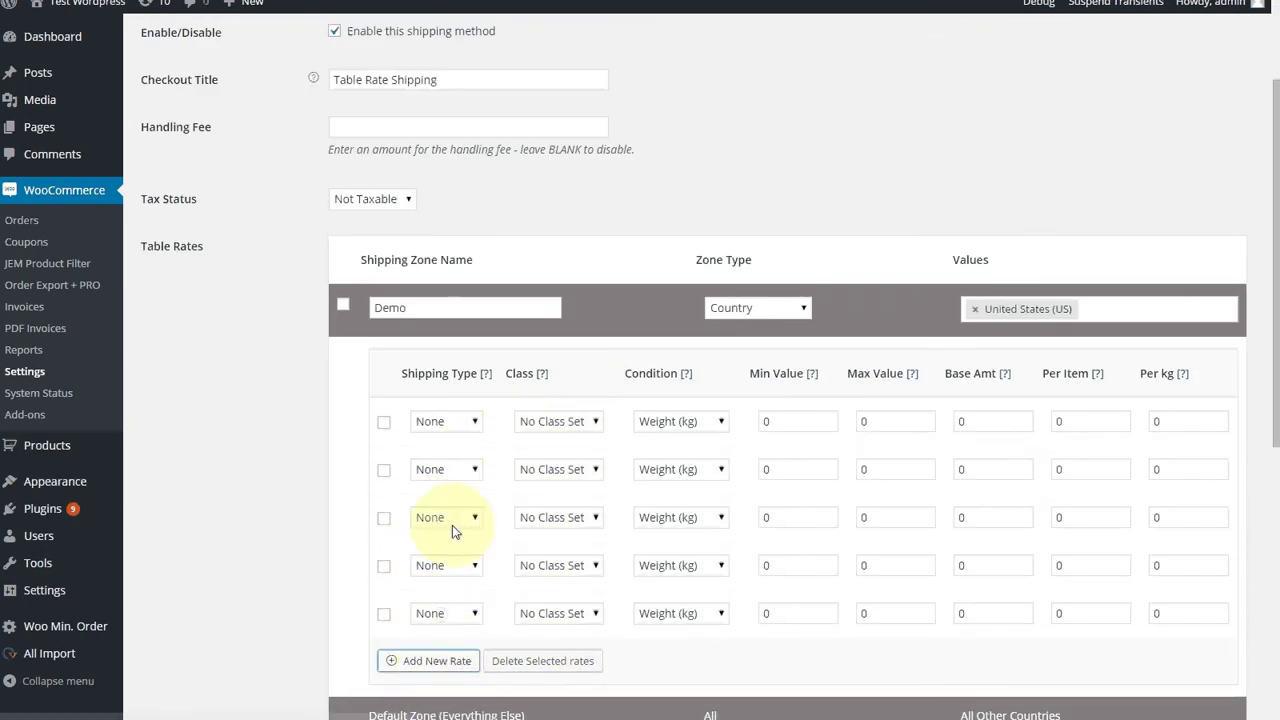
left_click(430, 661)
Set the shipping type of the first three Demo zone rates to Standard.
scroll(586, 391, "down", 3)
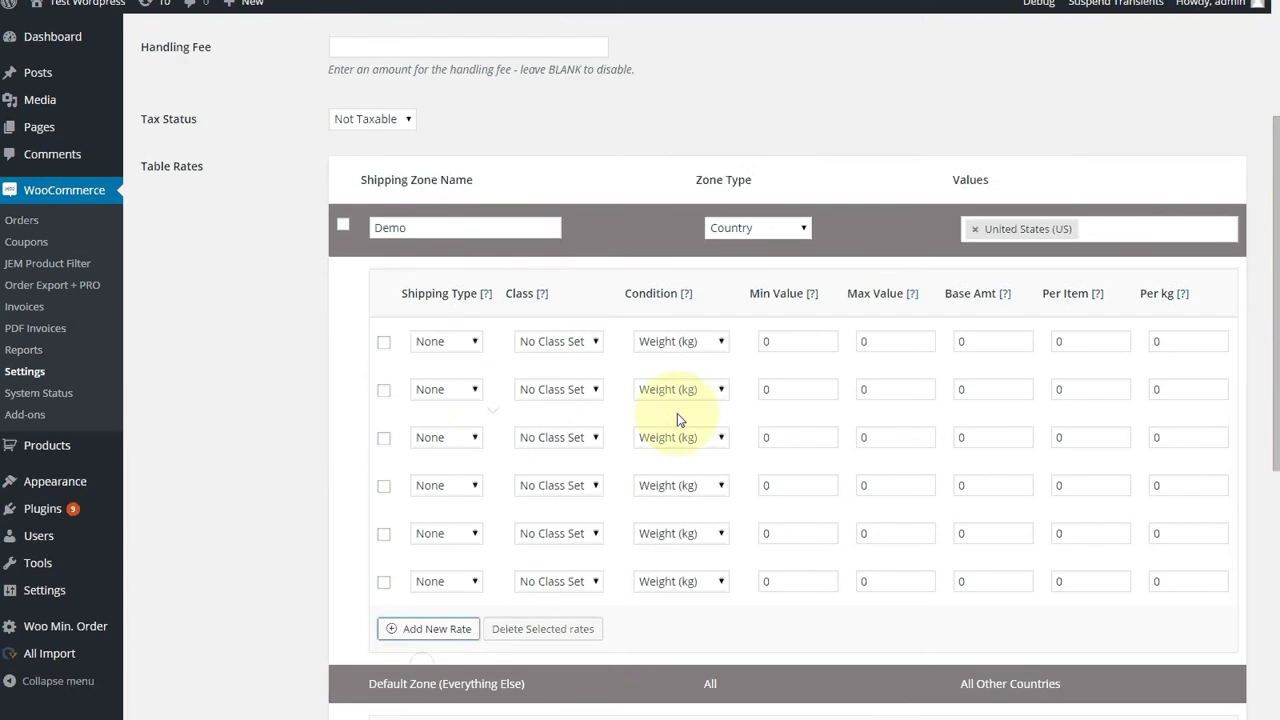
scroll(597, 412, "down", 1)
left_click(460, 101)
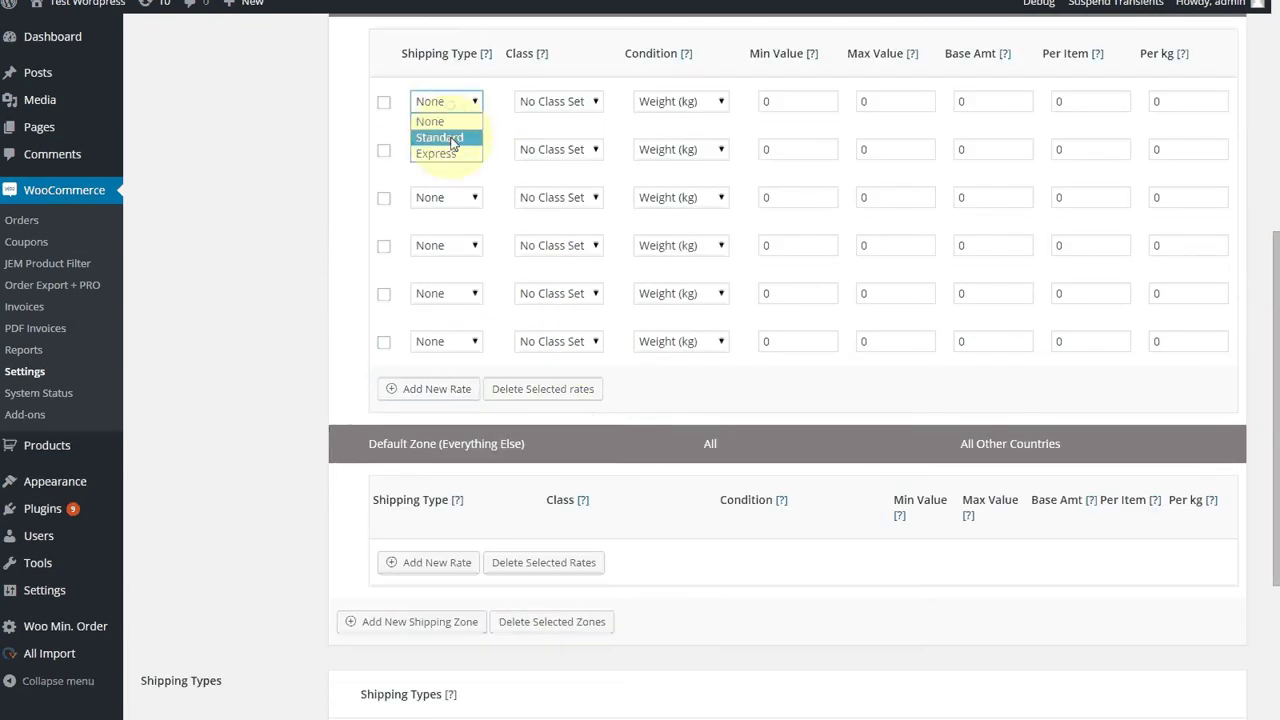
left_click(444, 132)
left_click(451, 152)
left_click(452, 184)
left_click(446, 197)
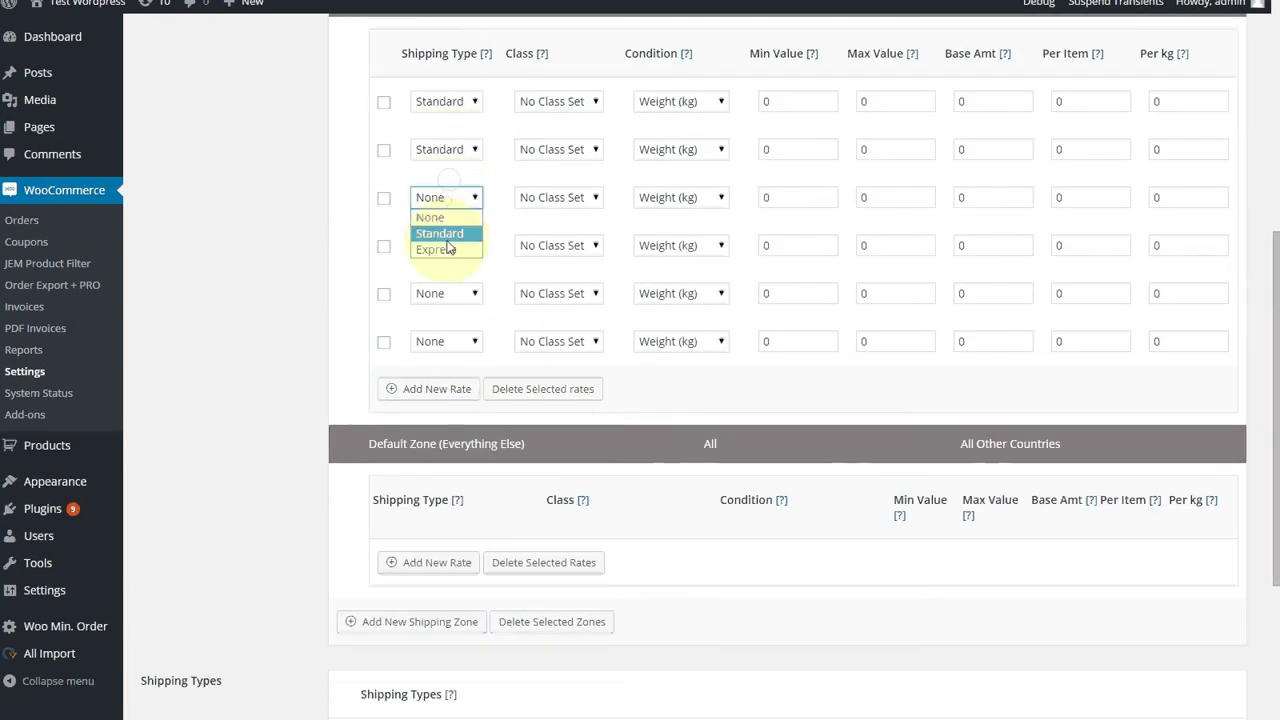
left_click(452, 234)
Set the condition of the three Standard rates to Item Count.
left_click(677, 104)
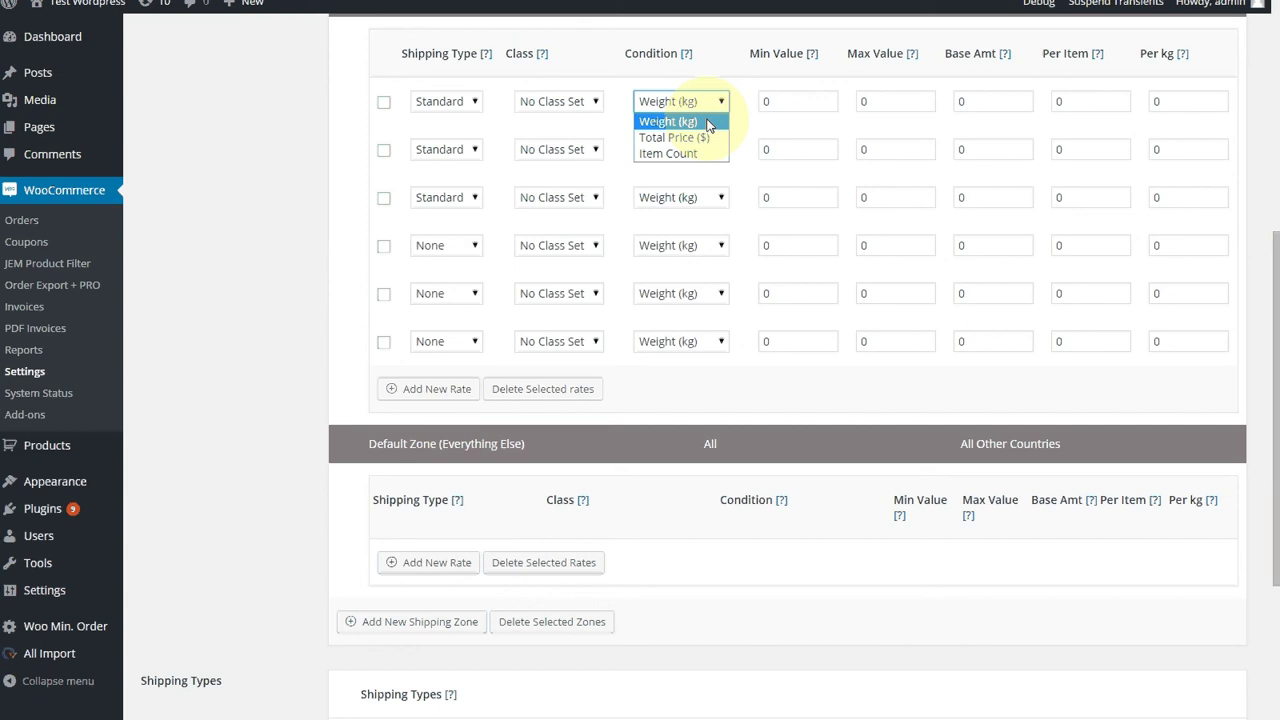
left_click(702, 153)
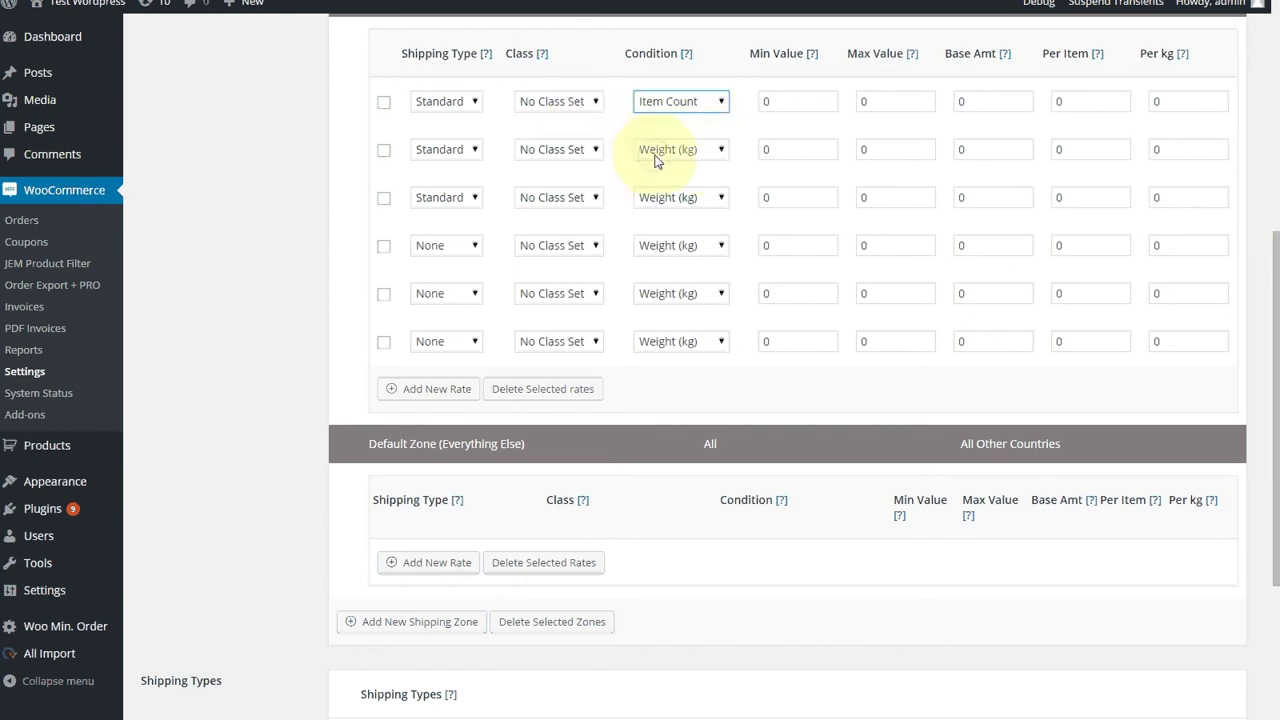
left_click(655, 150)
left_click(668, 200)
left_click(686, 198)
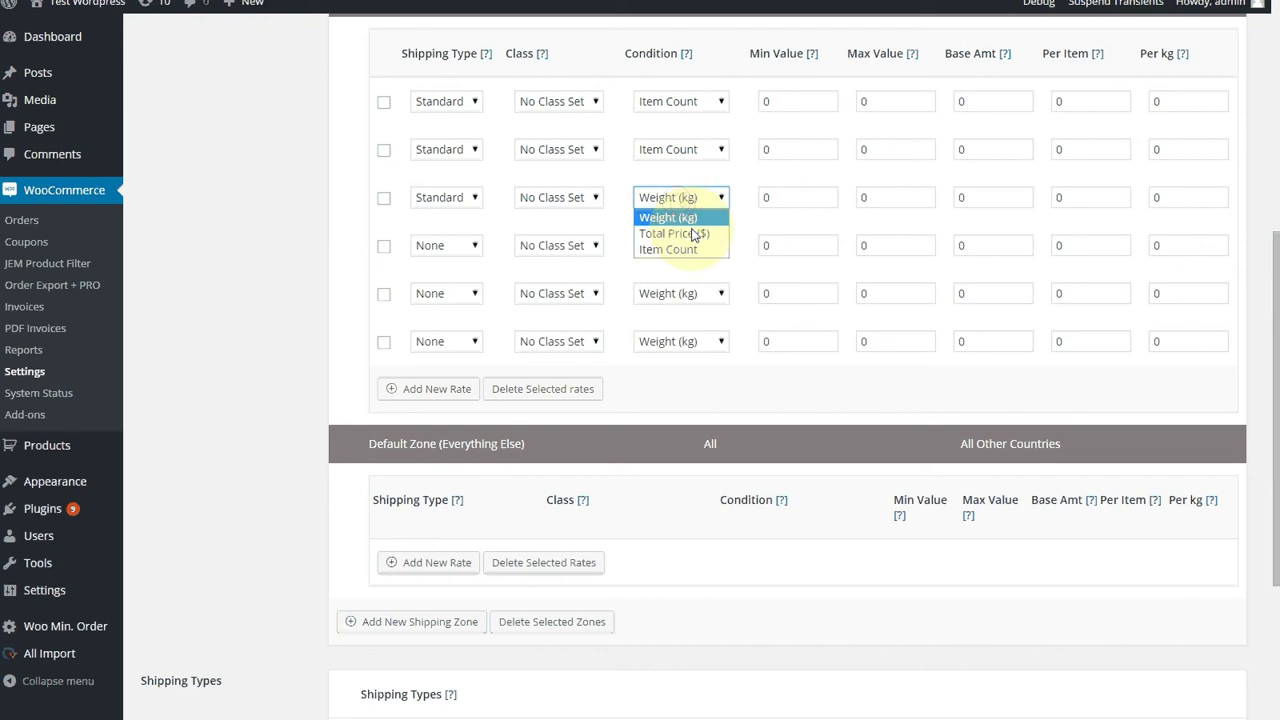
left_click(684, 249)
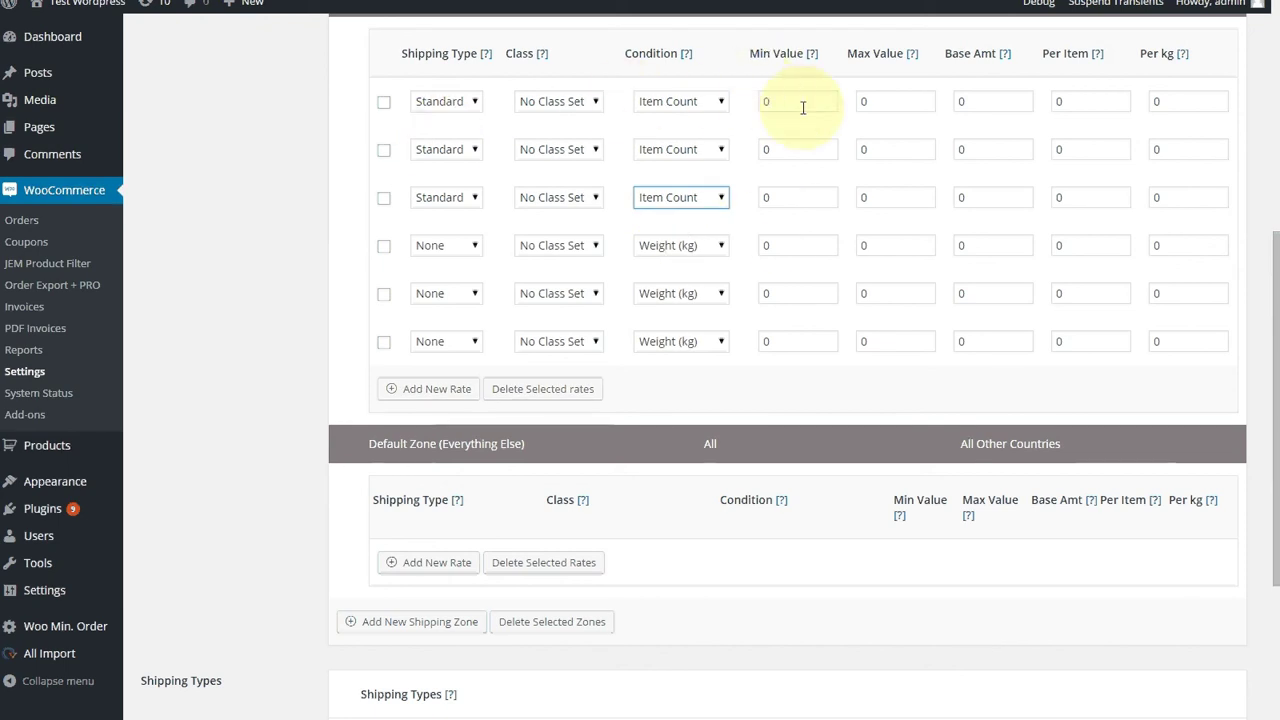
Set the first Standard rate's max value to 5 and per-item amount to 3, consulting the Standard table in the Excel sheet.
double_click(884, 101)
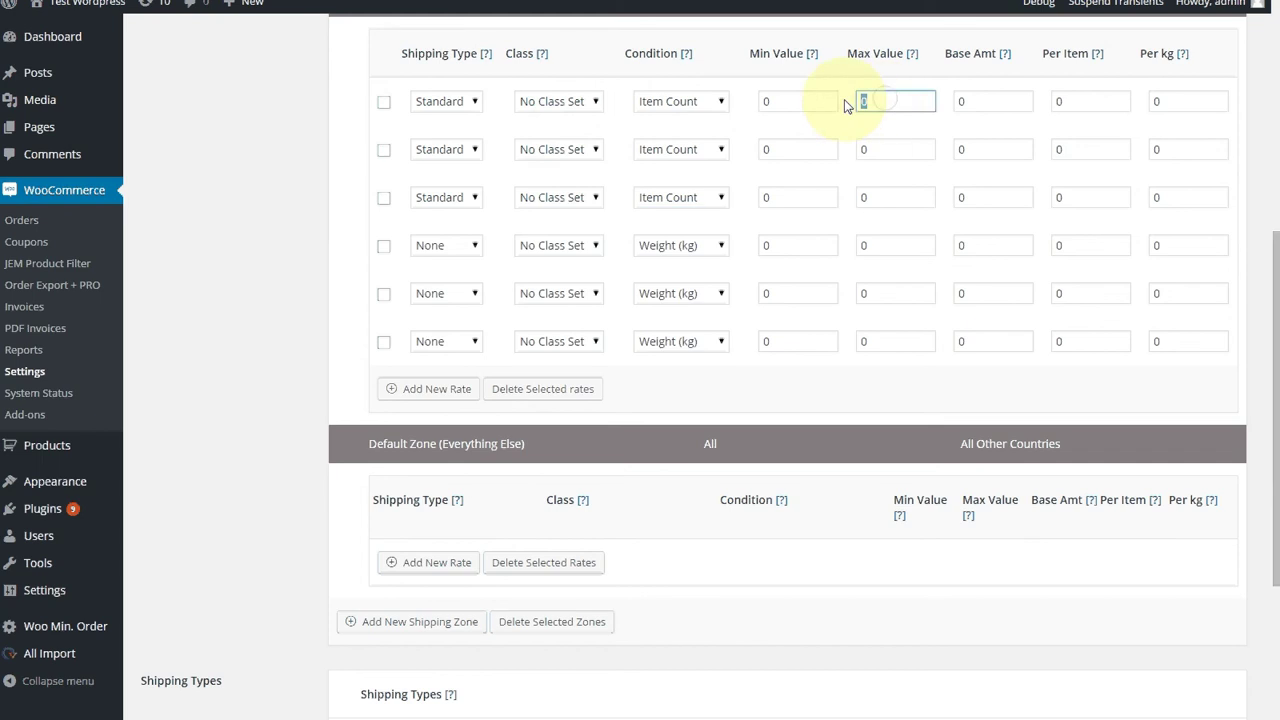
type("5")
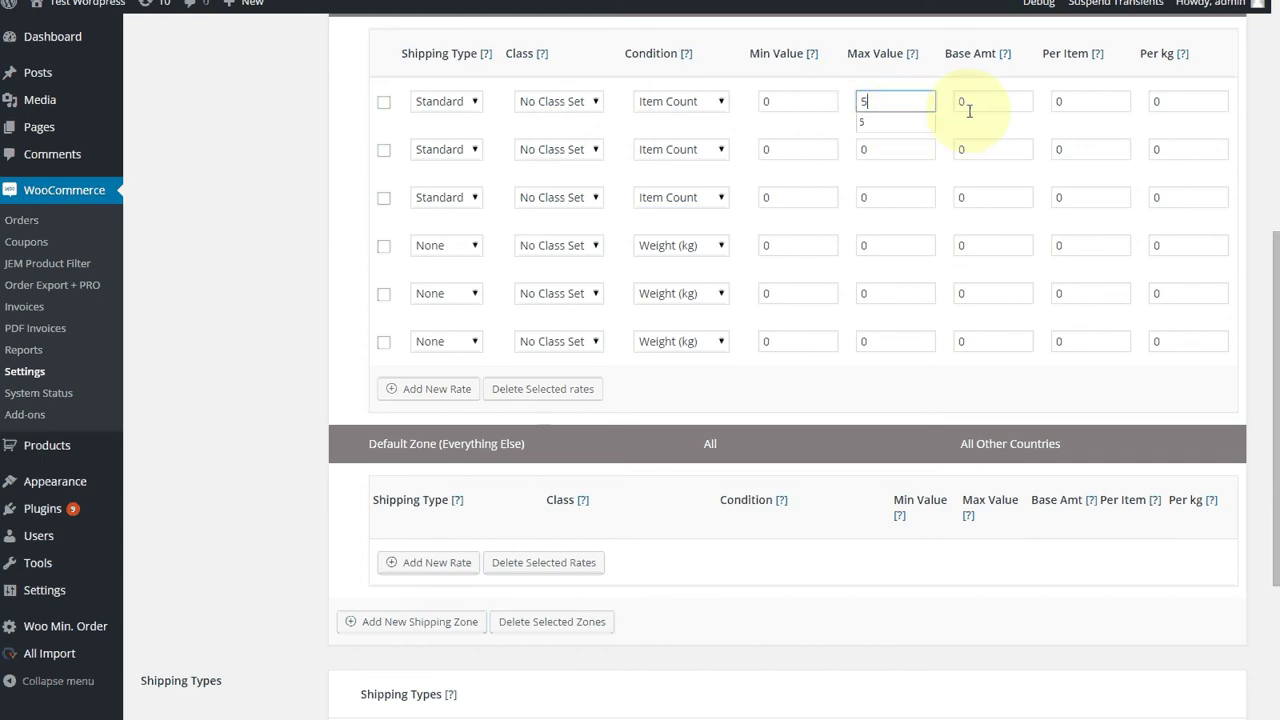
double_click(1062, 101)
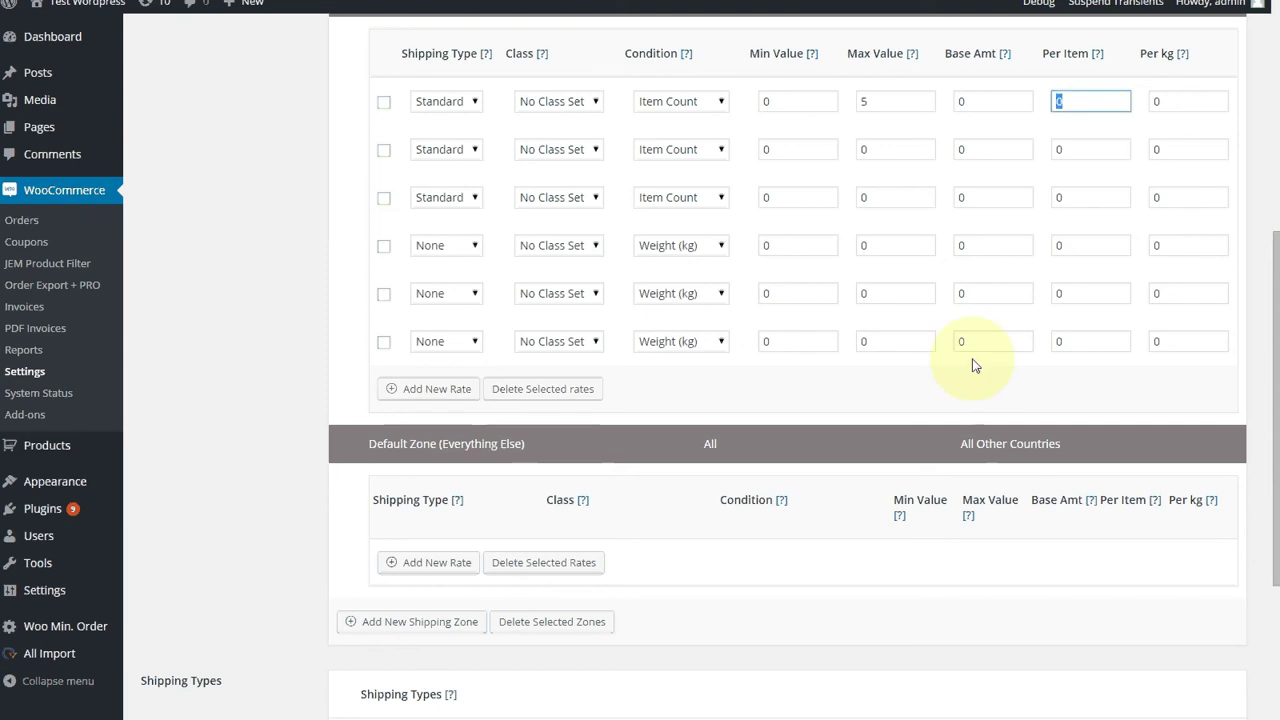
left_click(410, 718)
left_click(583, 458)
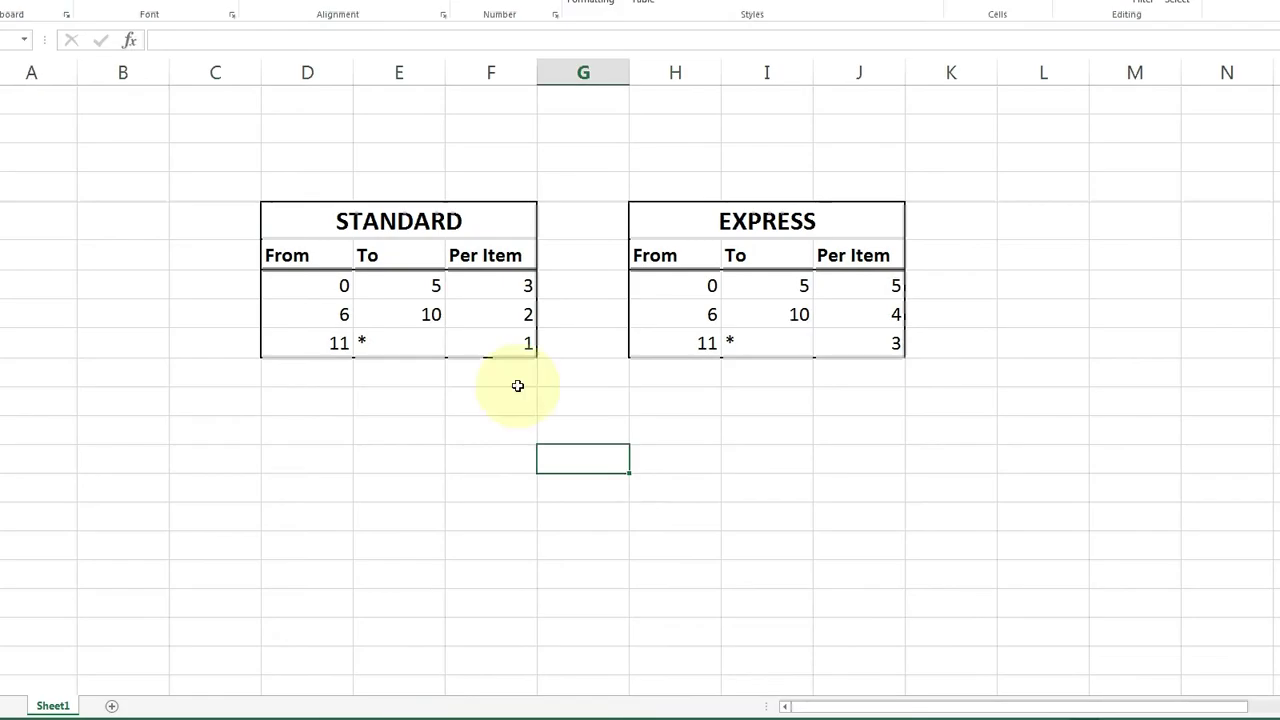
left_click(130, 716)
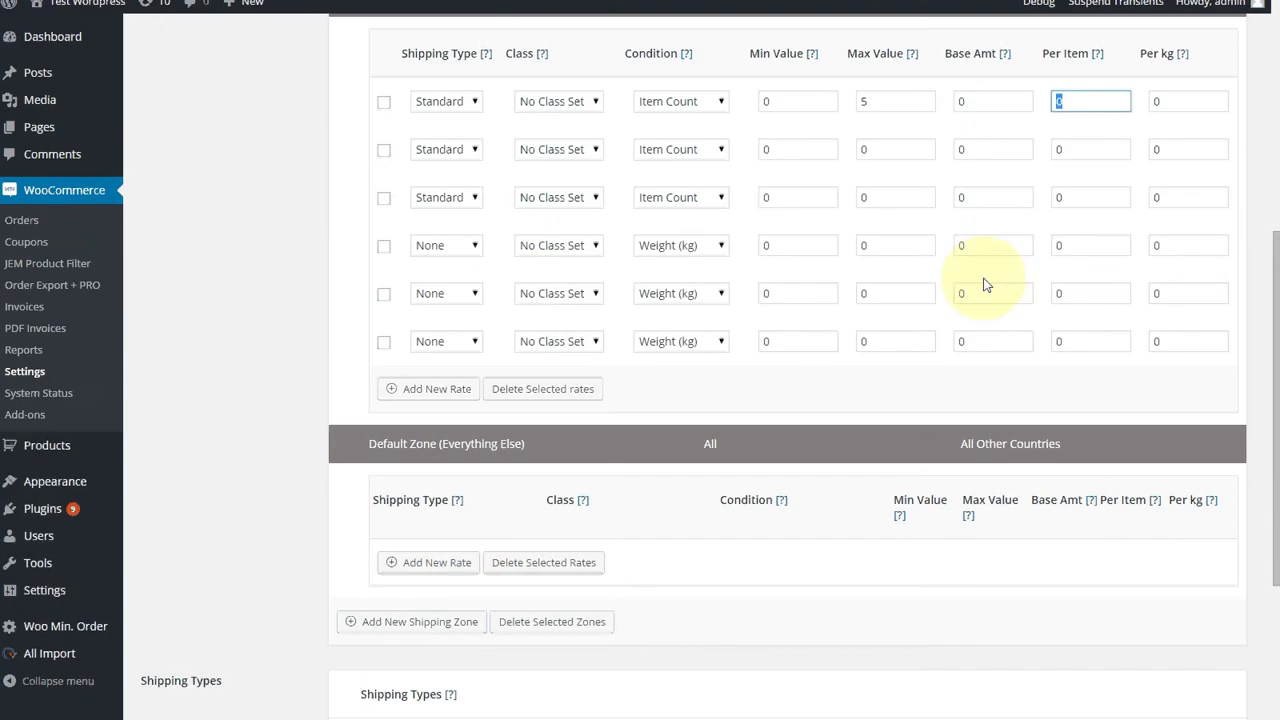
type("3")
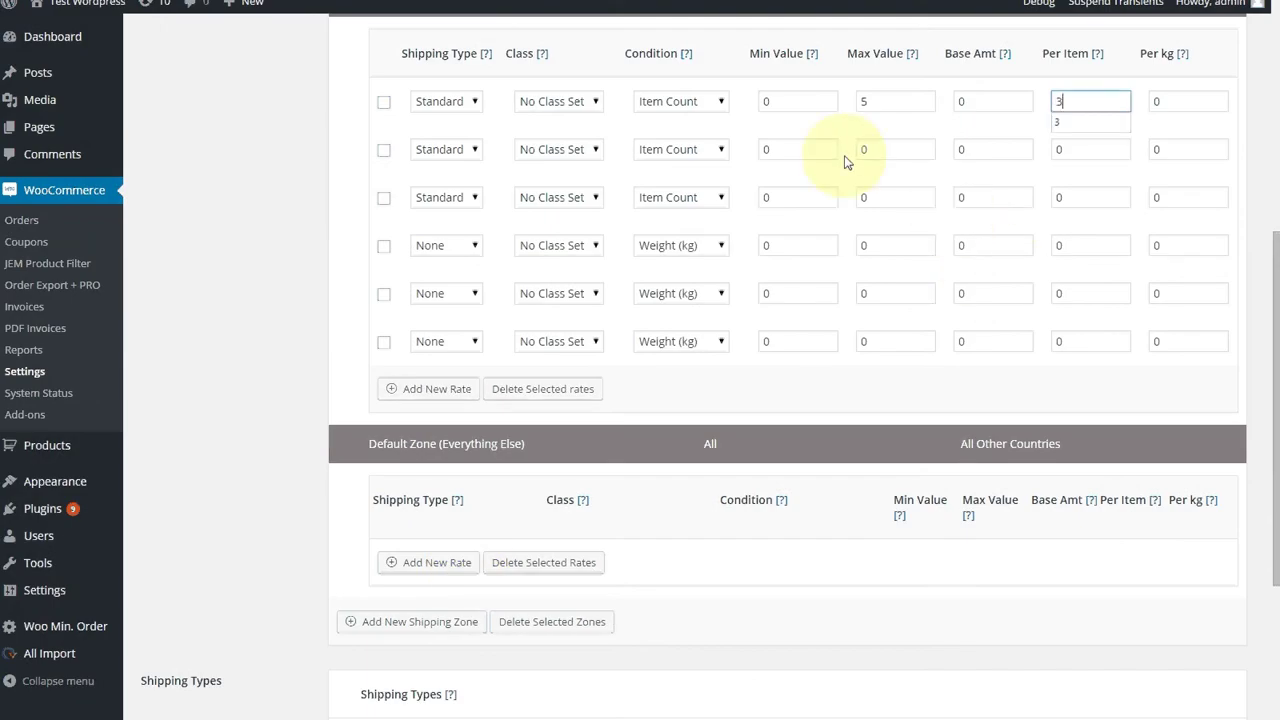
Set the second Standard rate to min value 6, max value 10 and 2 per item.
left_click(766, 150)
type("6")
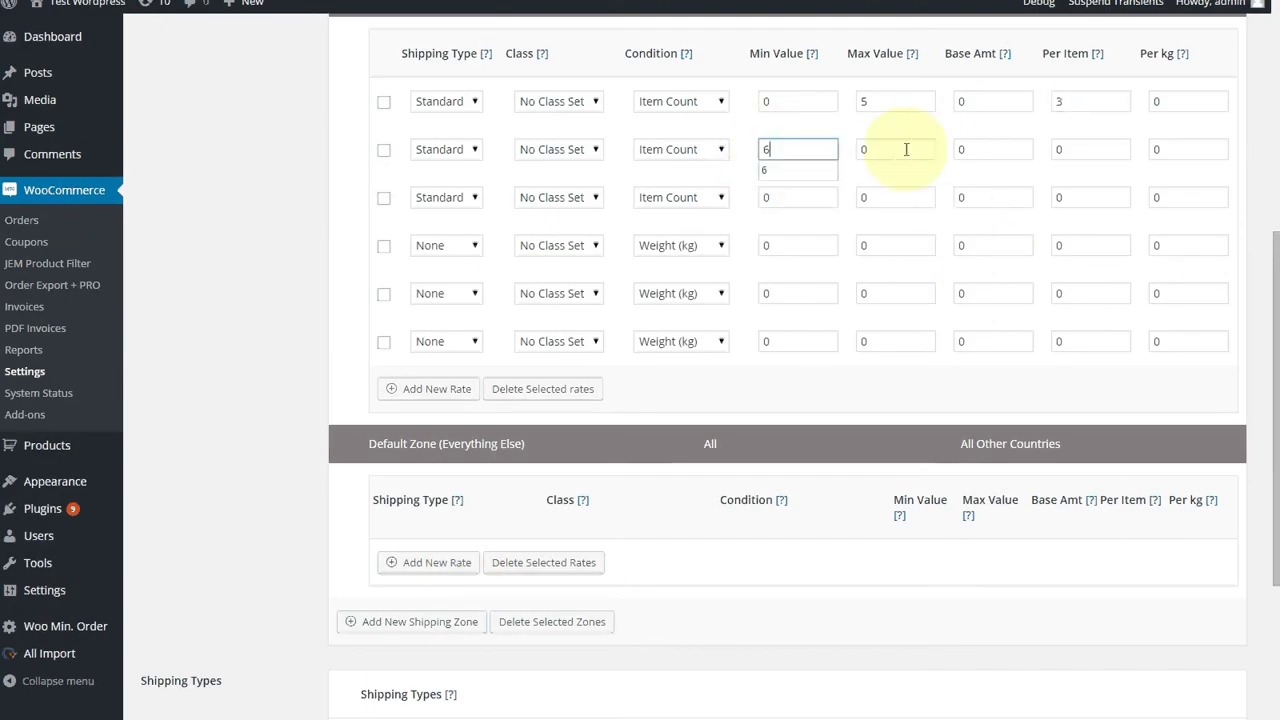
key("Tab")
type("10")
key("Tab")
key("Tab")
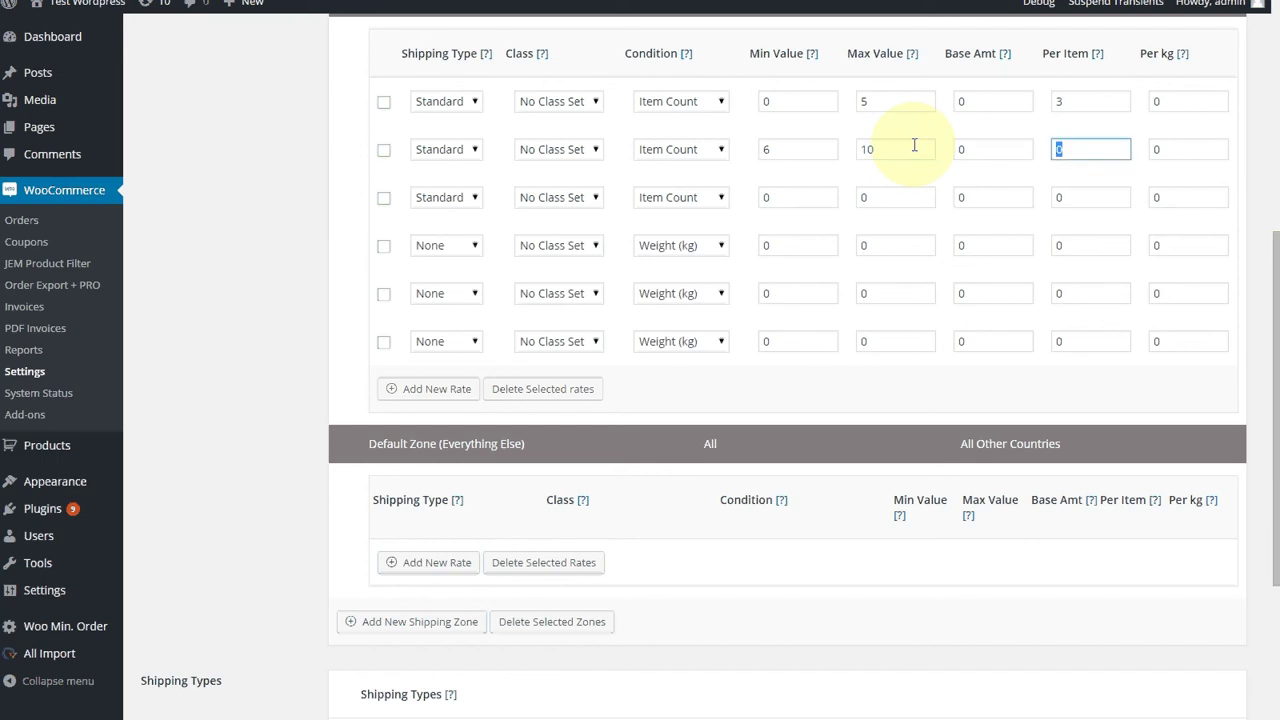
type("2")
Set the third Standard rate to min value 11, max value * and 1 per item, and save the changes.
left_click(790, 199)
type("11")
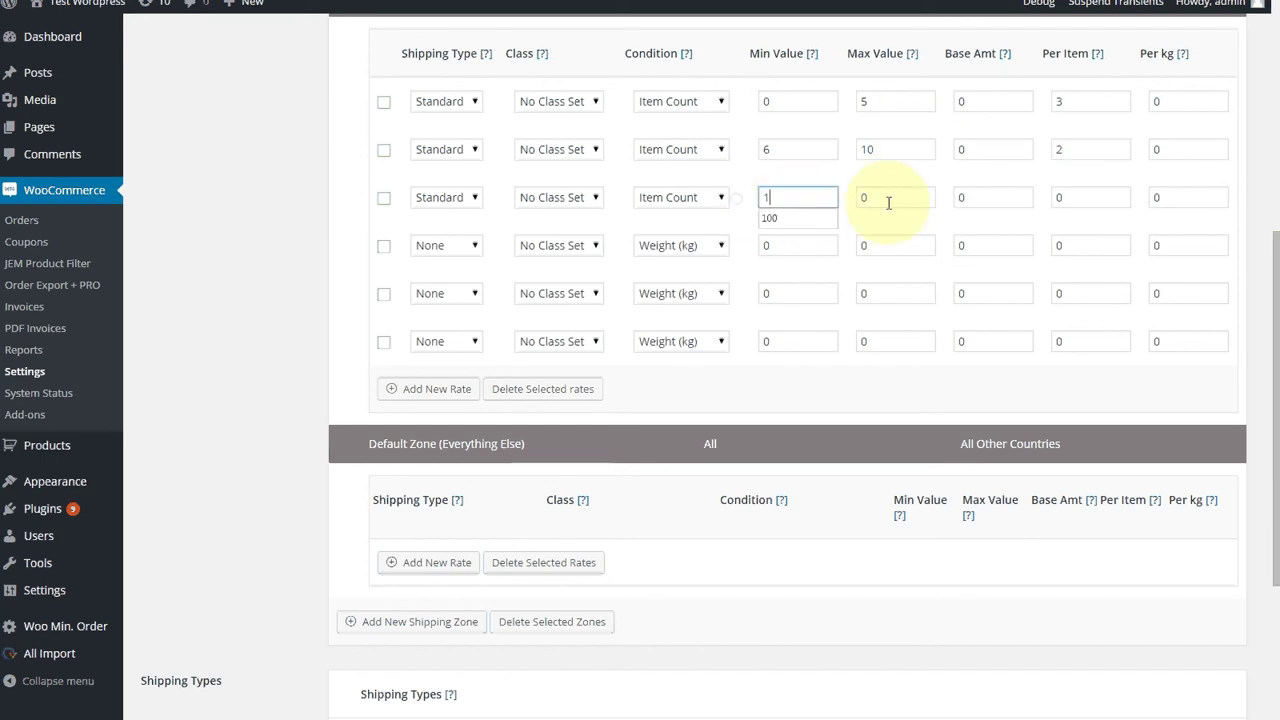
key("Tab")
type("*")
key("Tab")
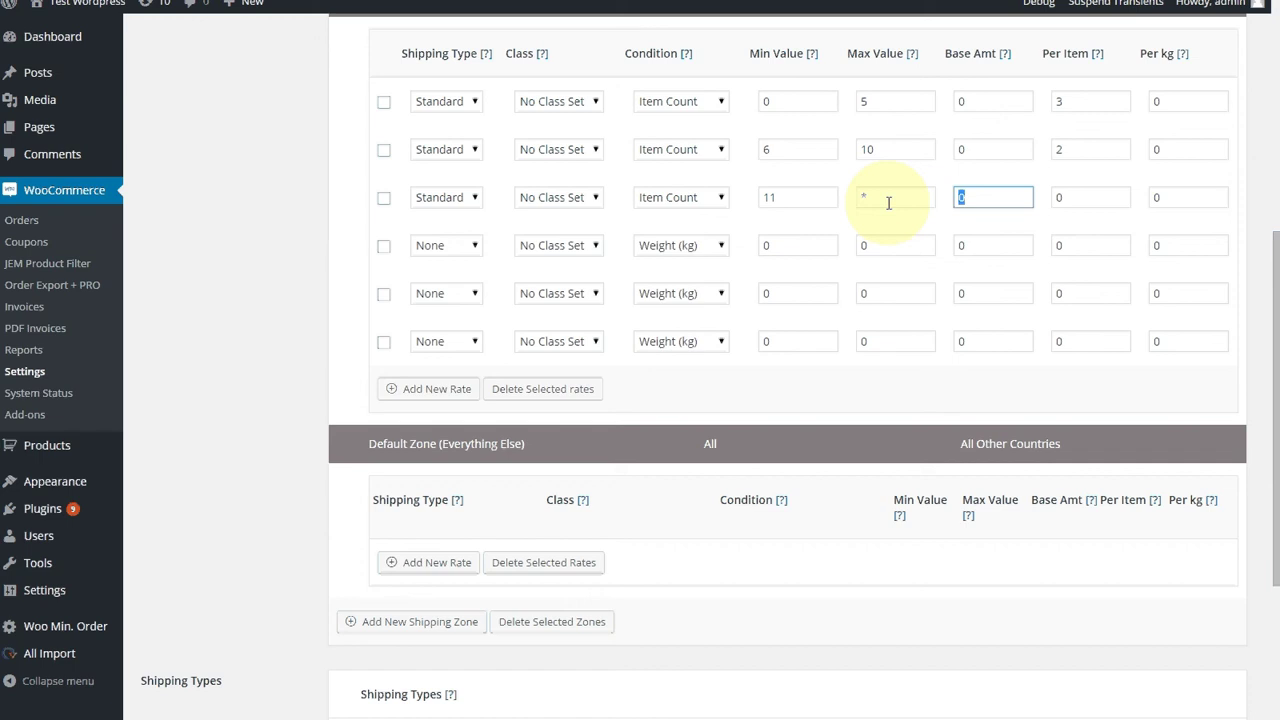
key("Tab")
type("1")
scroll(500, 390, "down", 3)
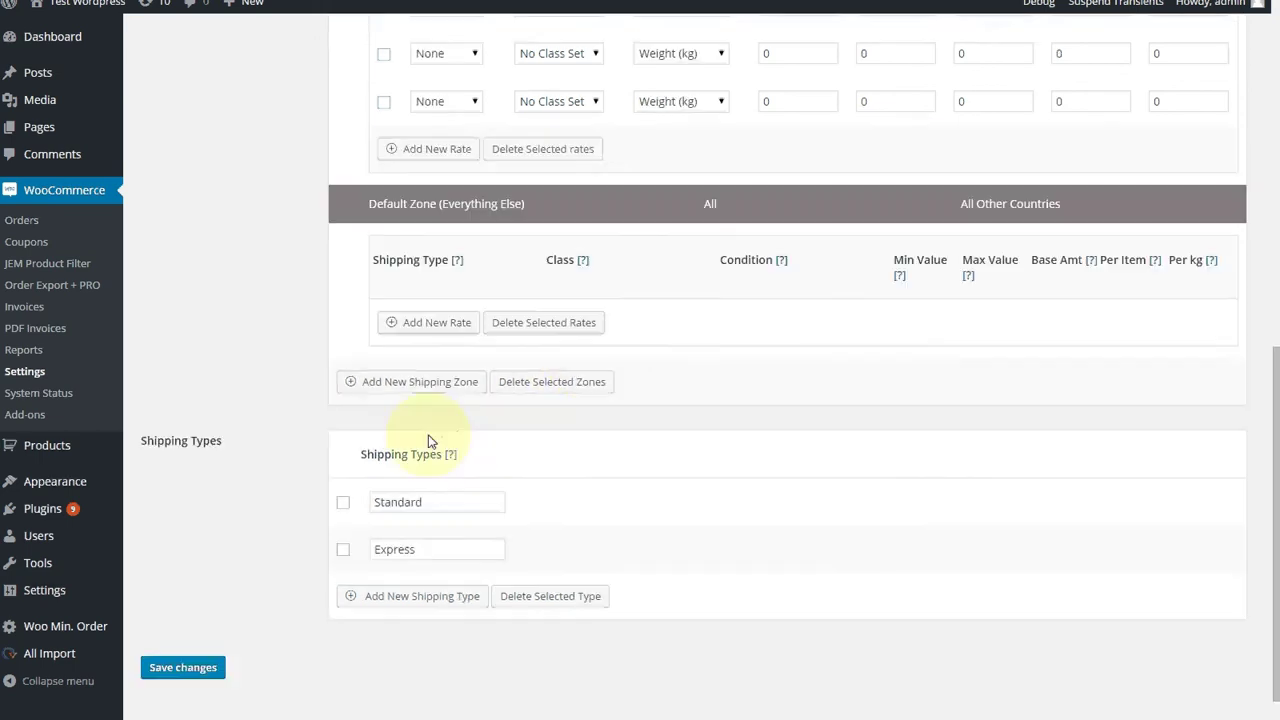
left_click(183, 640)
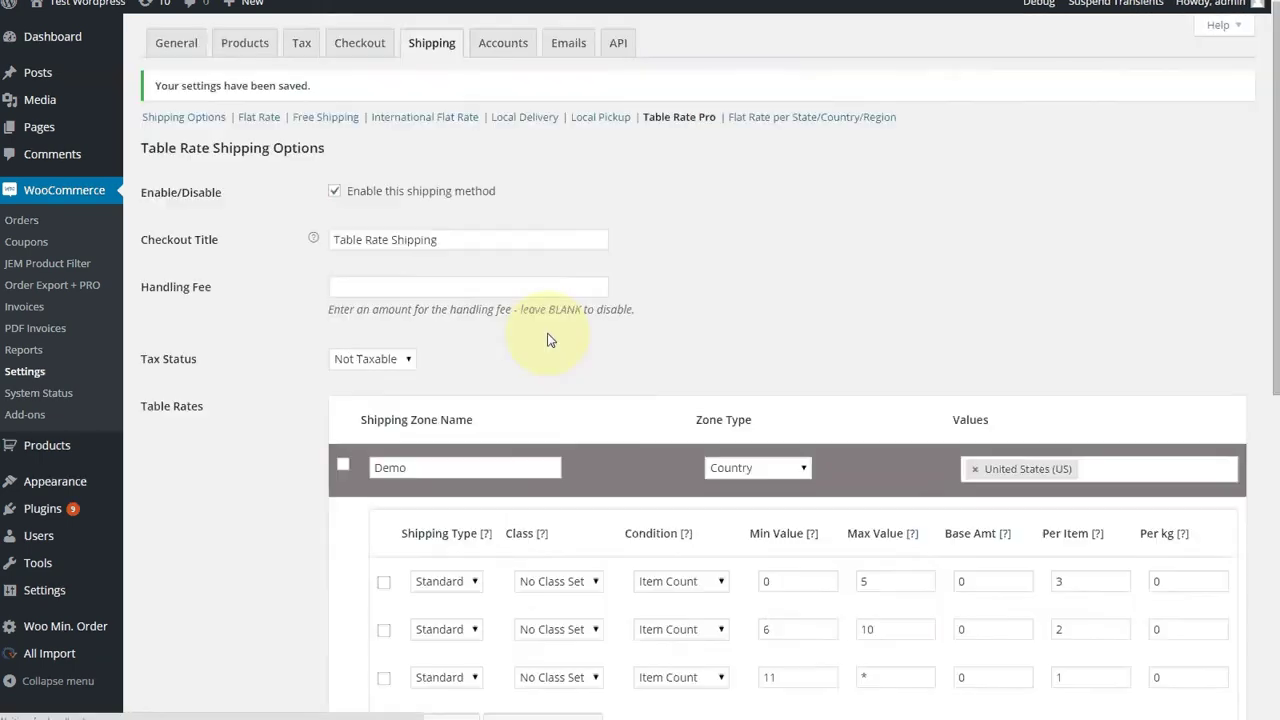
Add three more rate rows to the Demo zone below the Standard rates.
scroll(545, 330, "down", 3)
scroll(551, 334, "down", 2)
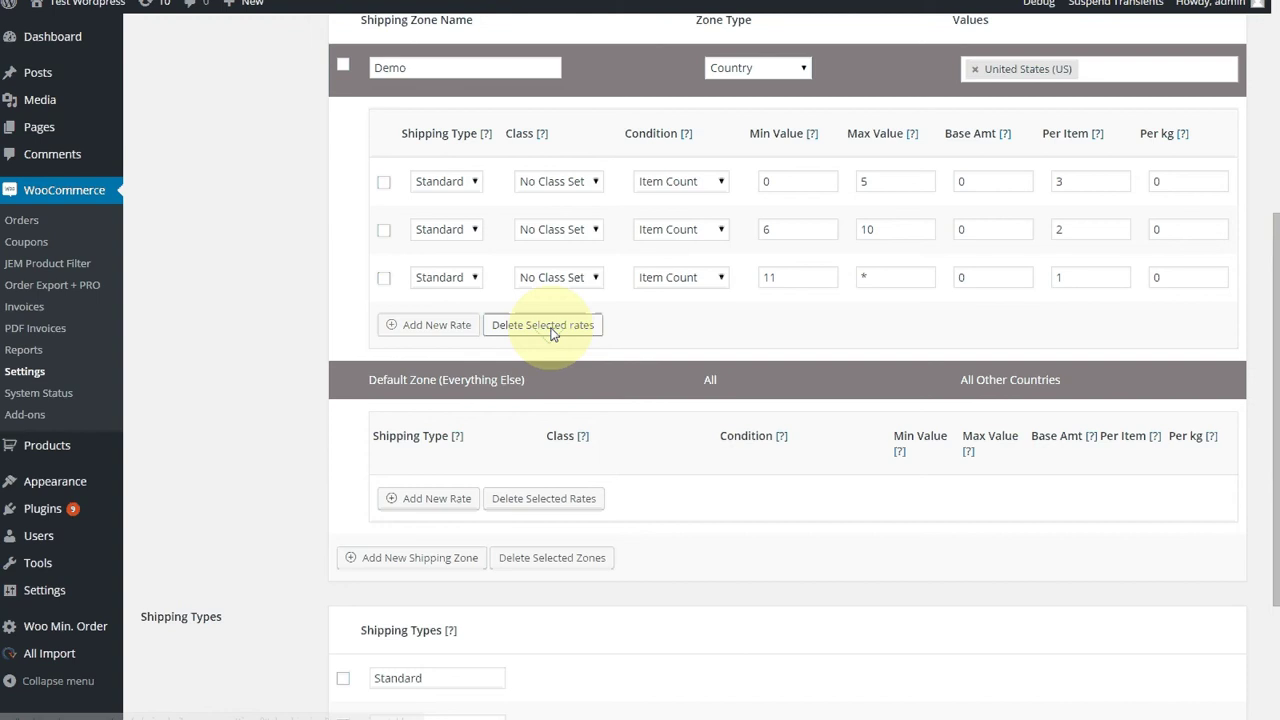
left_click(437, 325)
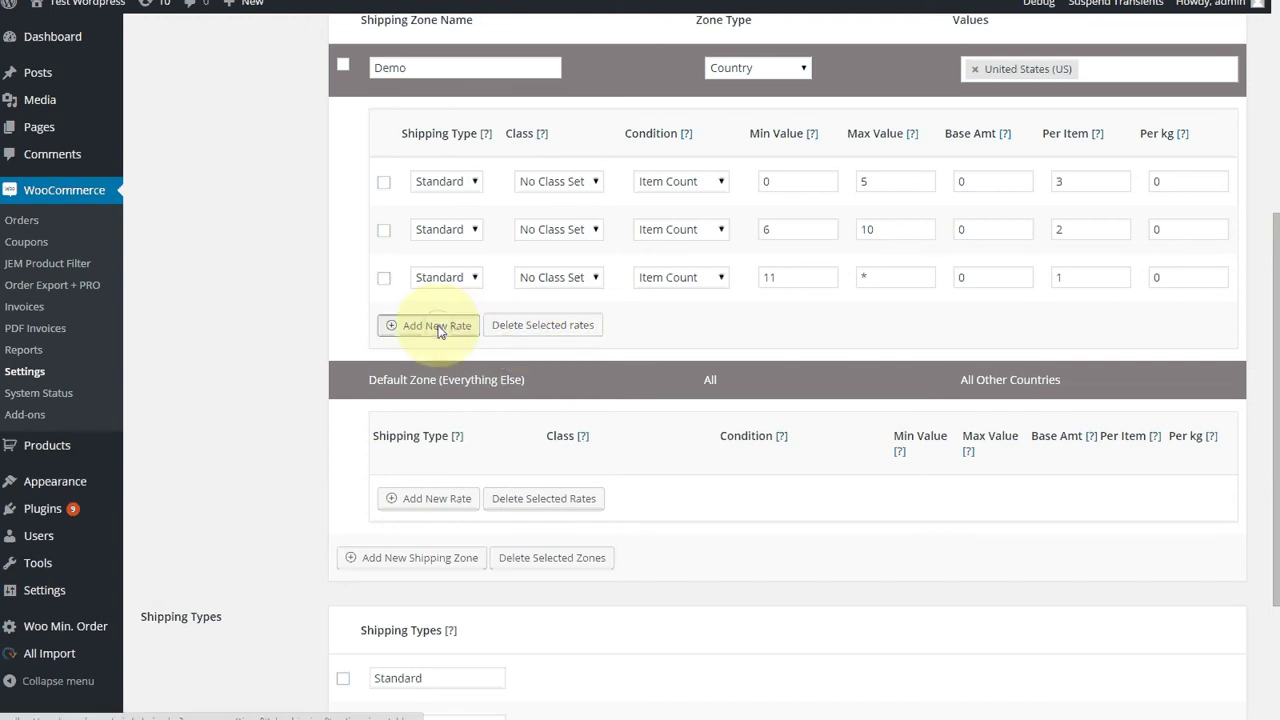
left_click(437, 373)
left_click(437, 421)
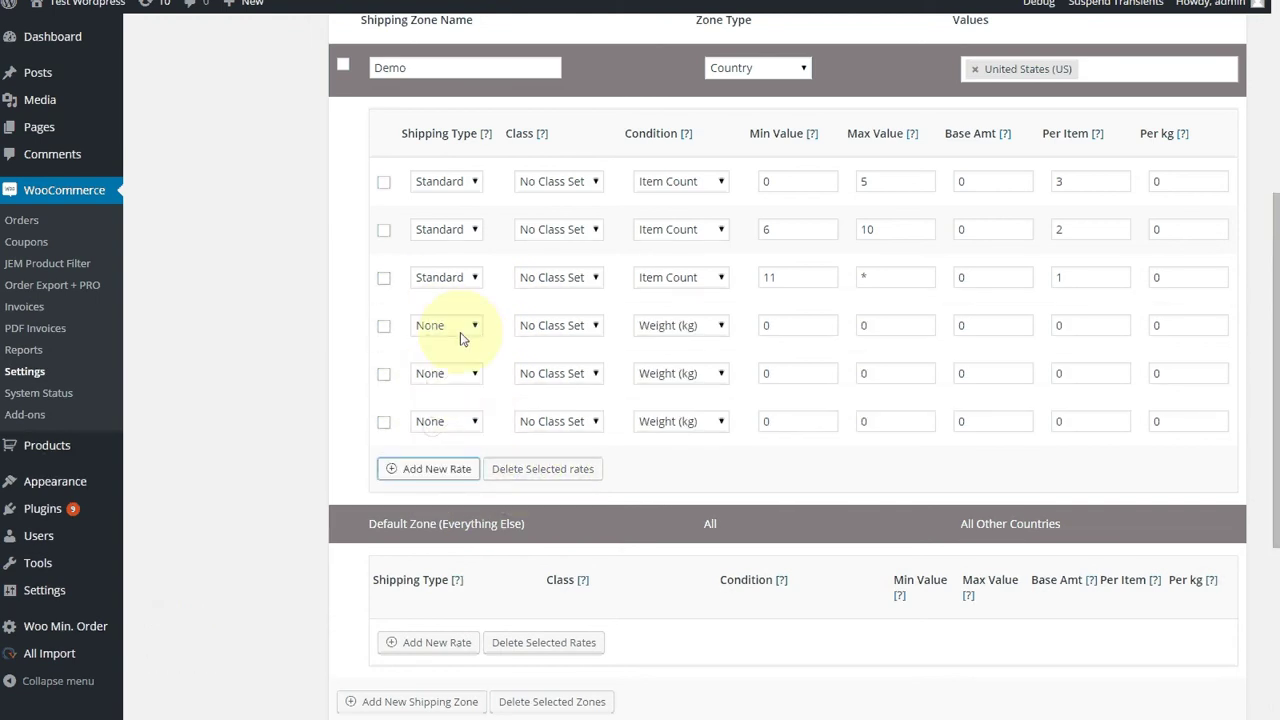
Set the shipping type of the three new Demo zone rate rows to Express.
left_click(450, 325)
left_click(452, 378)
left_click(452, 376)
left_click(449, 429)
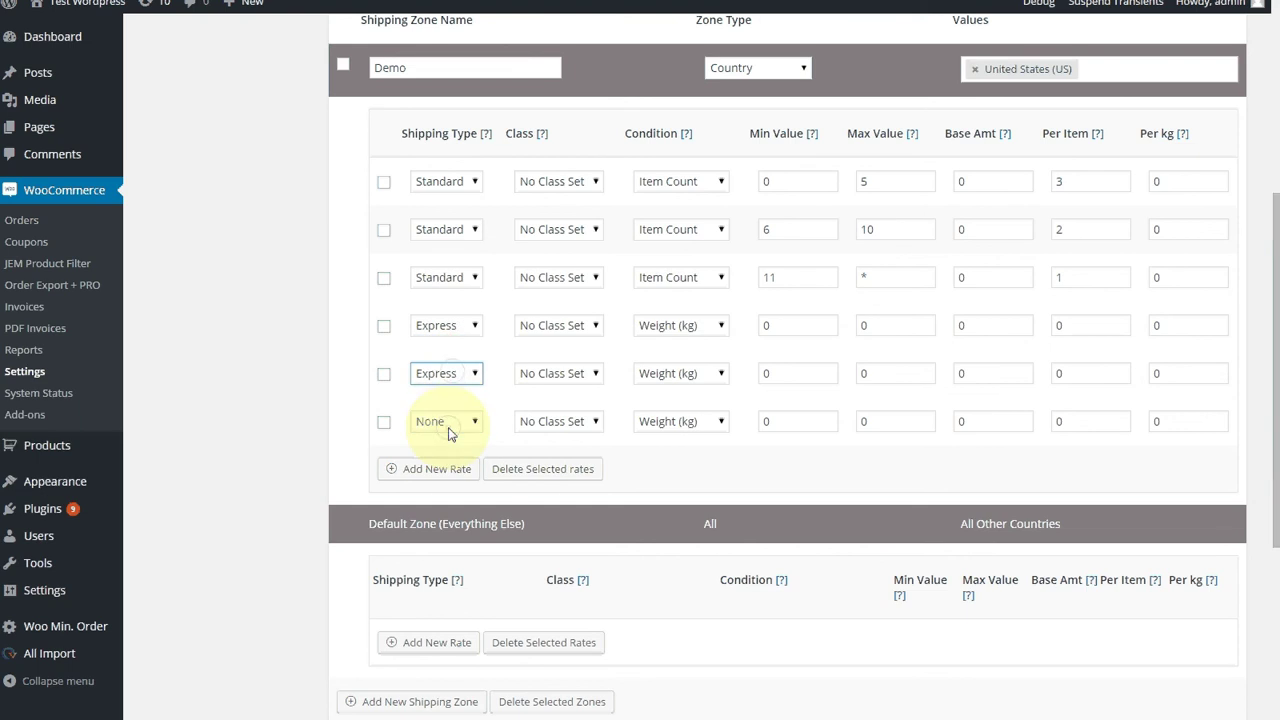
left_click(448, 421)
left_click(440, 470)
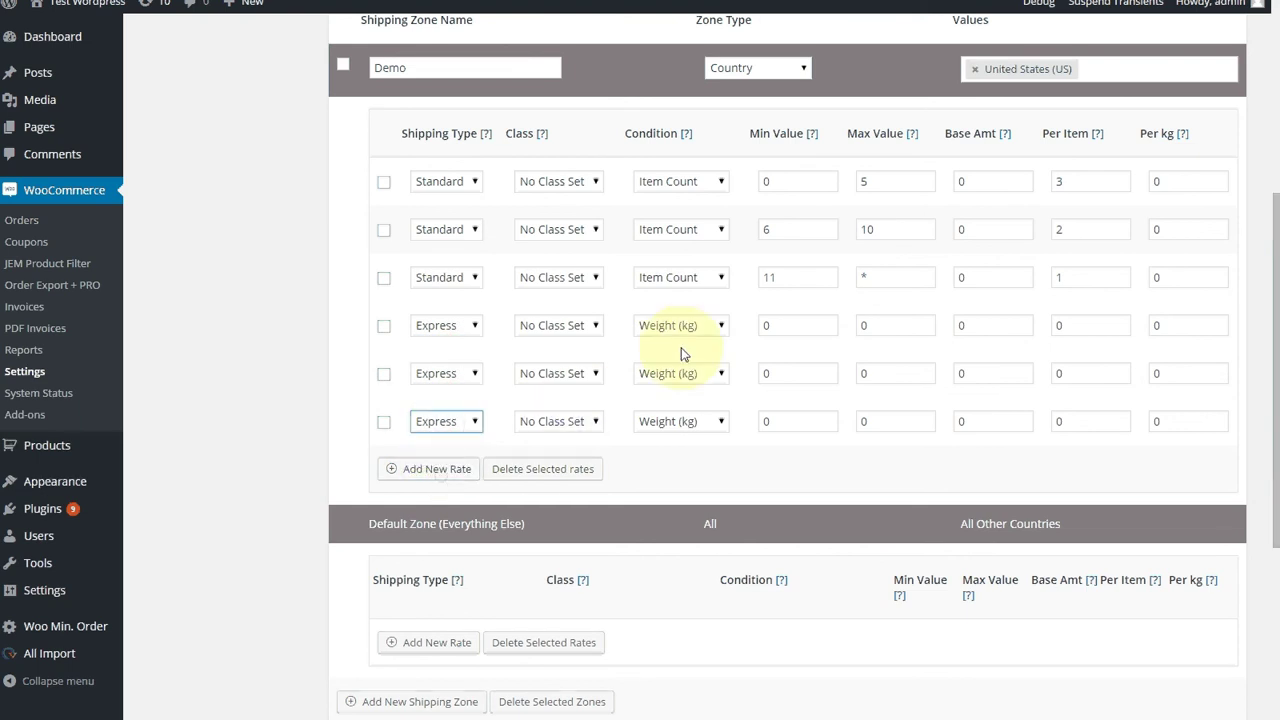
Set the condition of all three Express rates to Item Count.
left_click(702, 324)
left_click(688, 377)
left_click(688, 373)
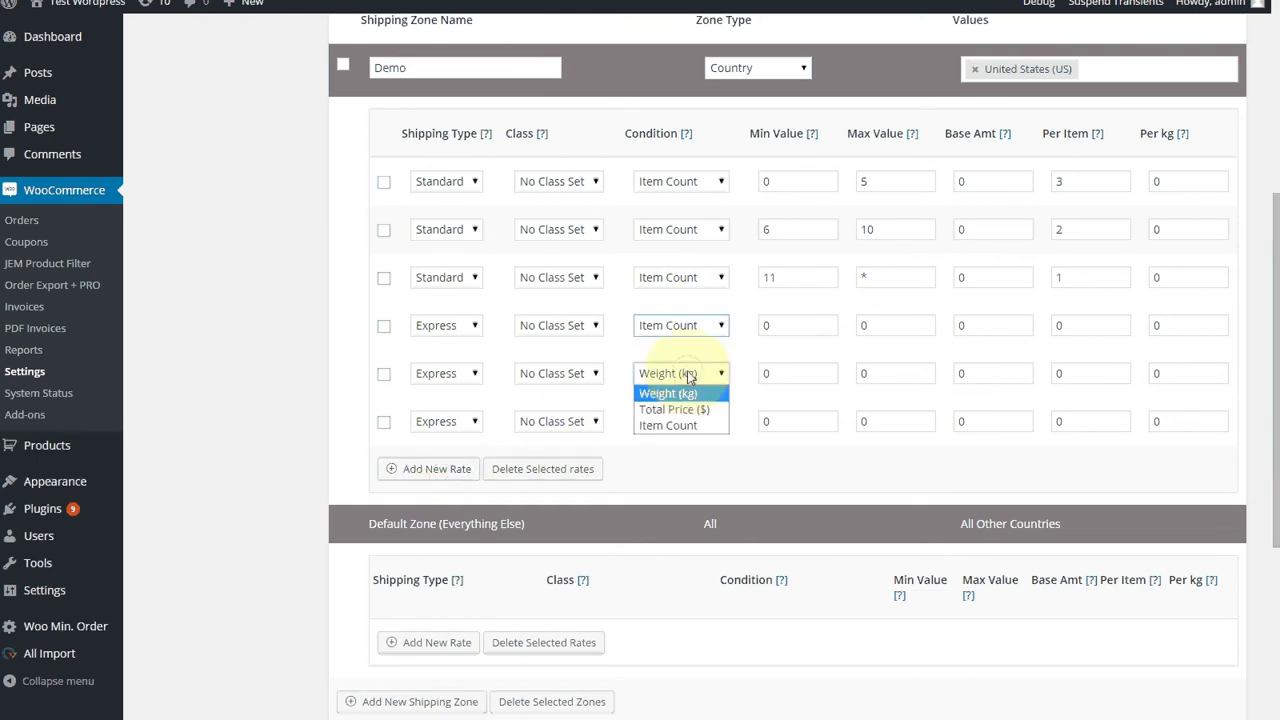
left_click(688, 425)
left_click(687, 425)
left_click(670, 472)
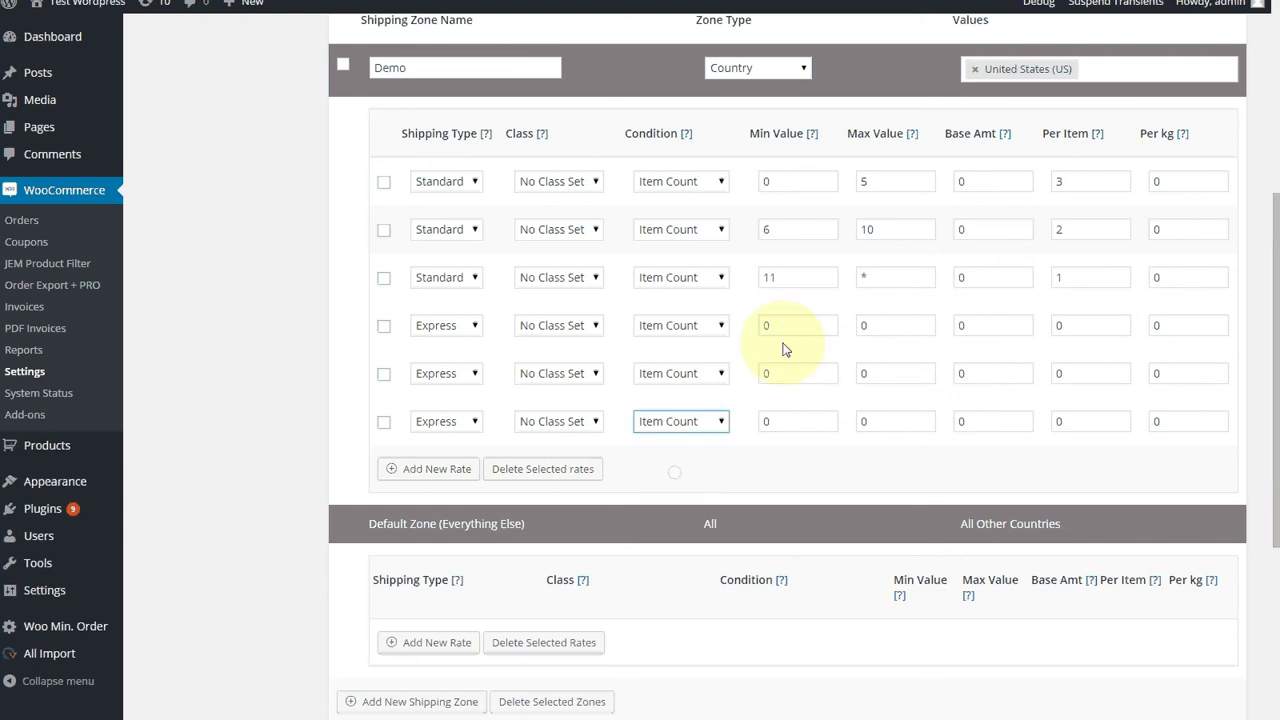
Set the first Express rate's max value to 5 and its per-item amount to 5, keeping min value 0.
left_click_drag(785, 326, 742, 331)
key("Tab")
type("5")
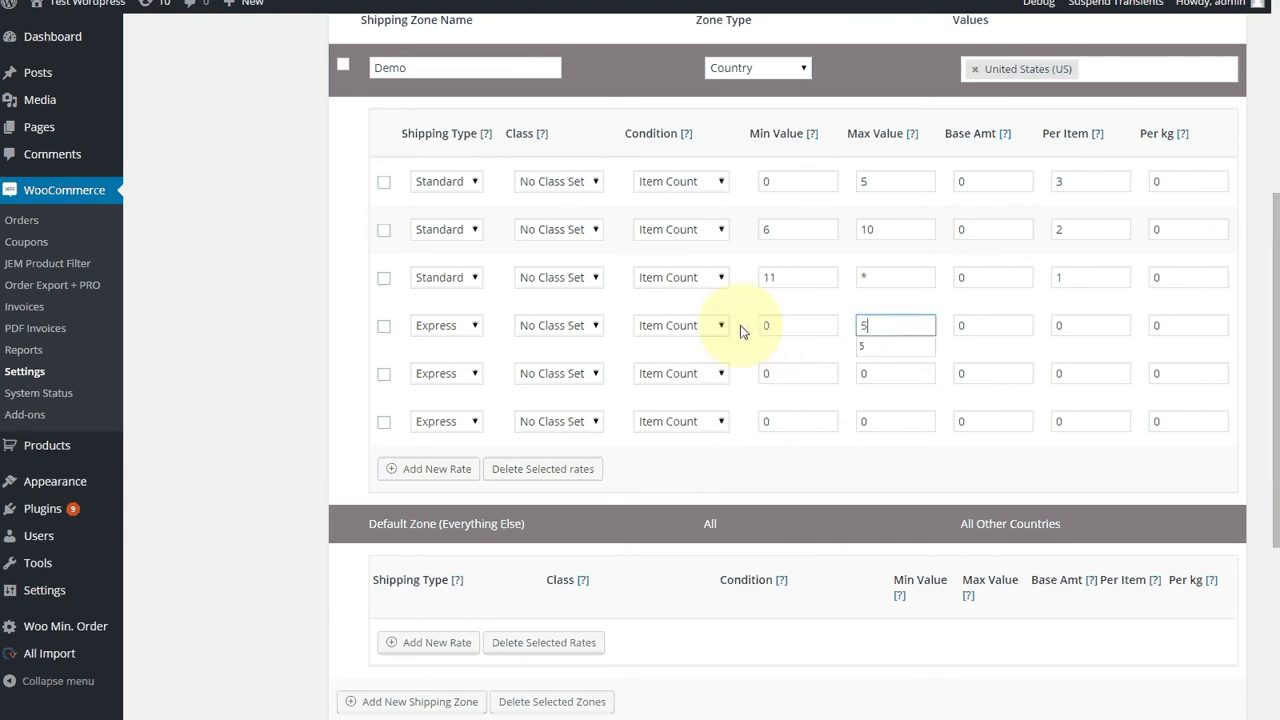
key("Tab")
key("Tab")
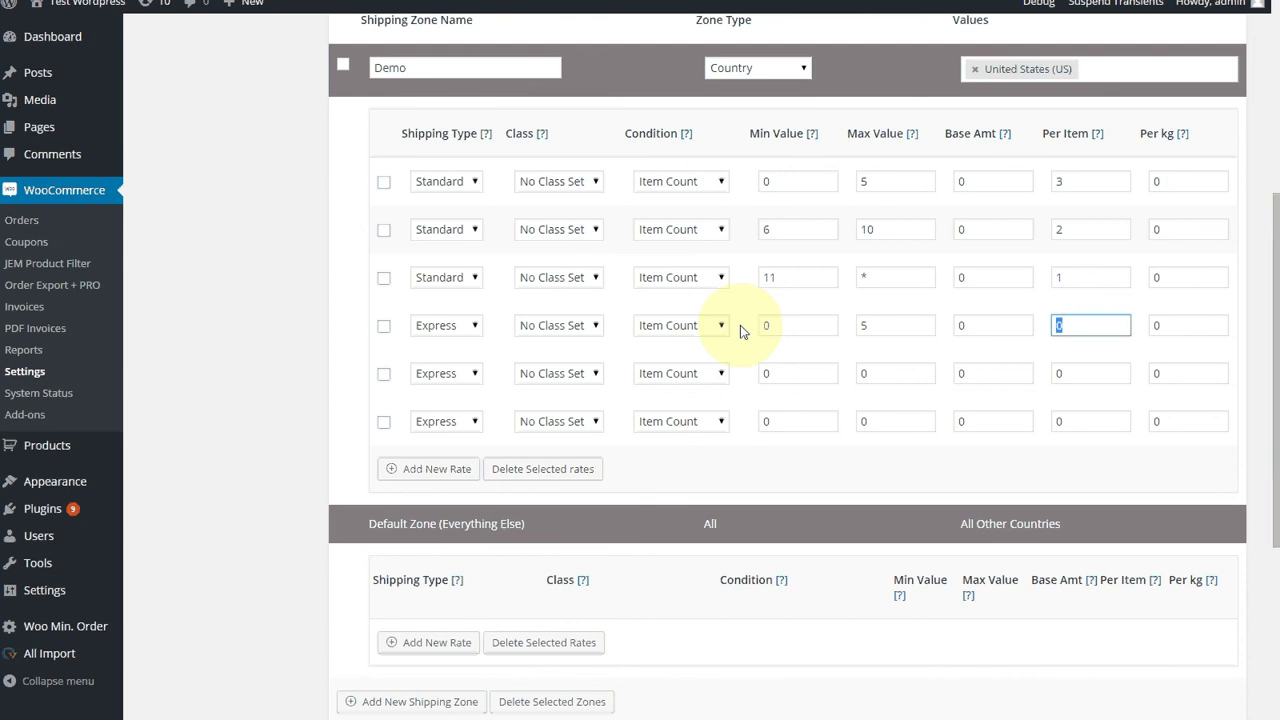
key("Tab")
key("shift+Tab")
type("5")
key("Tab")
key("Tab")
key("Tab")
key("Tab")
Set the second Express rate to min value 6, max value 10 and 4 per item.
left_click(798, 374)
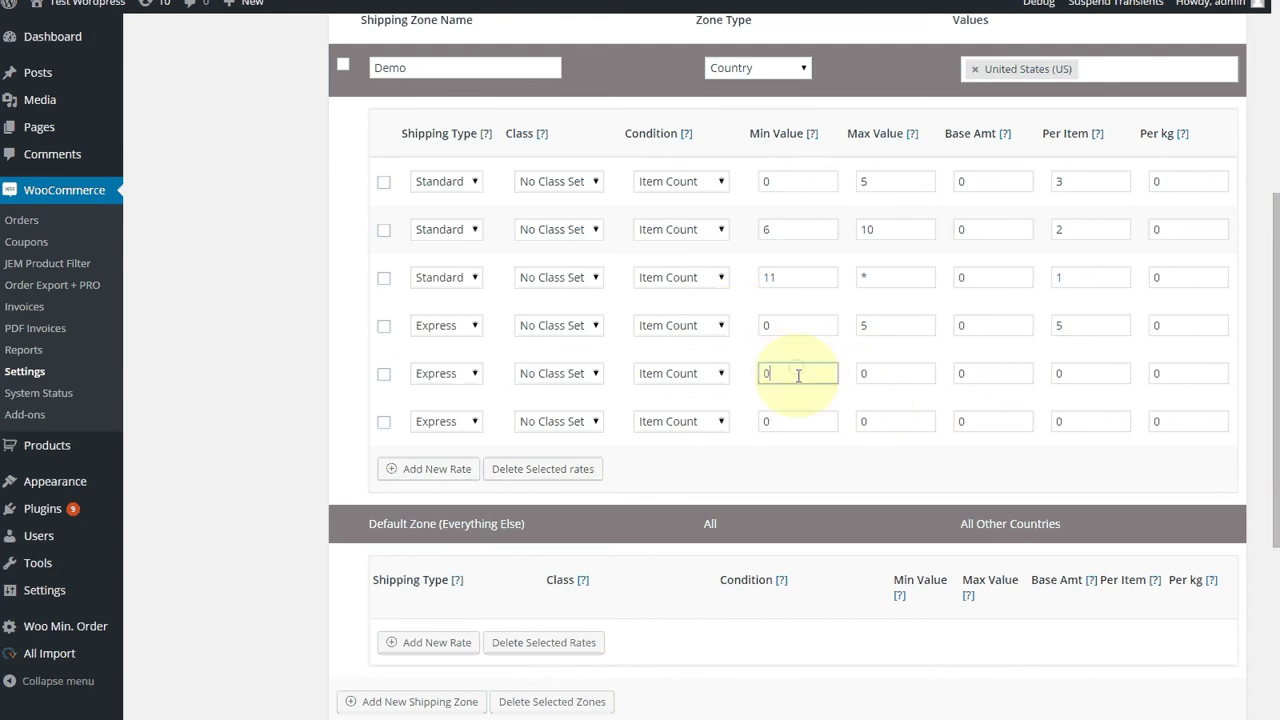
key("BackSpace")
type("6")
key("Tab")
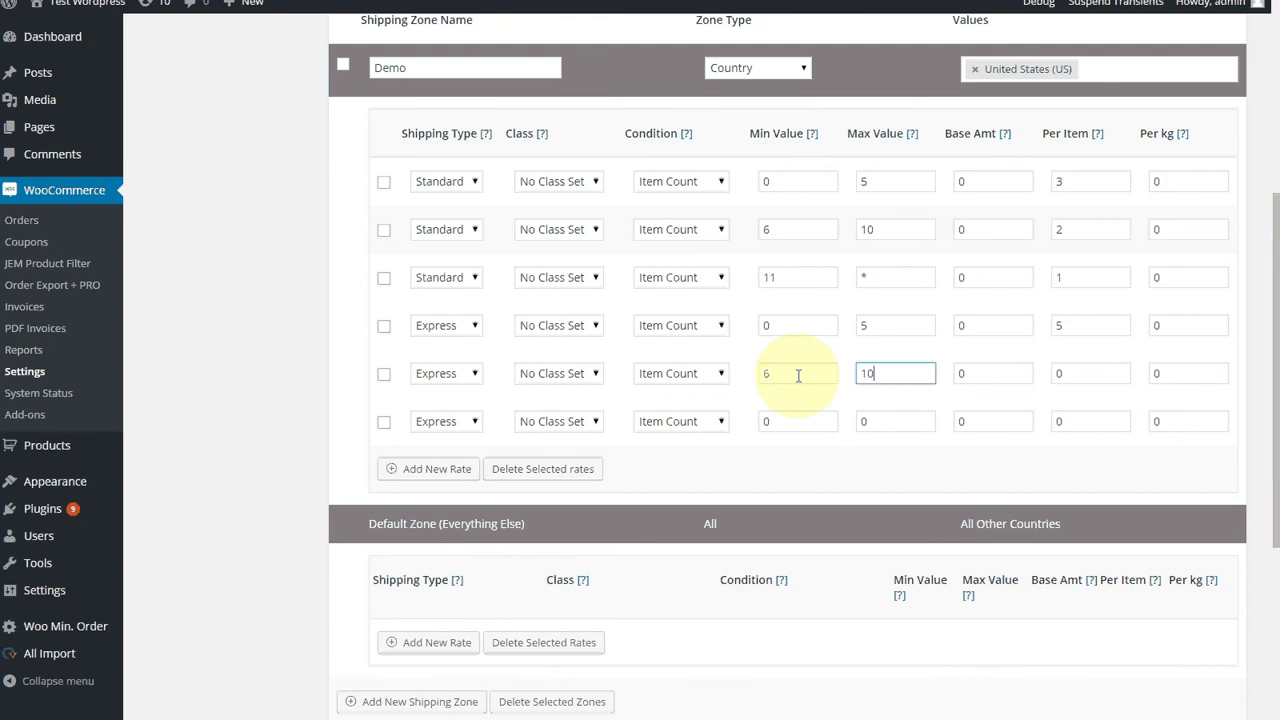
double_click(1090, 374)
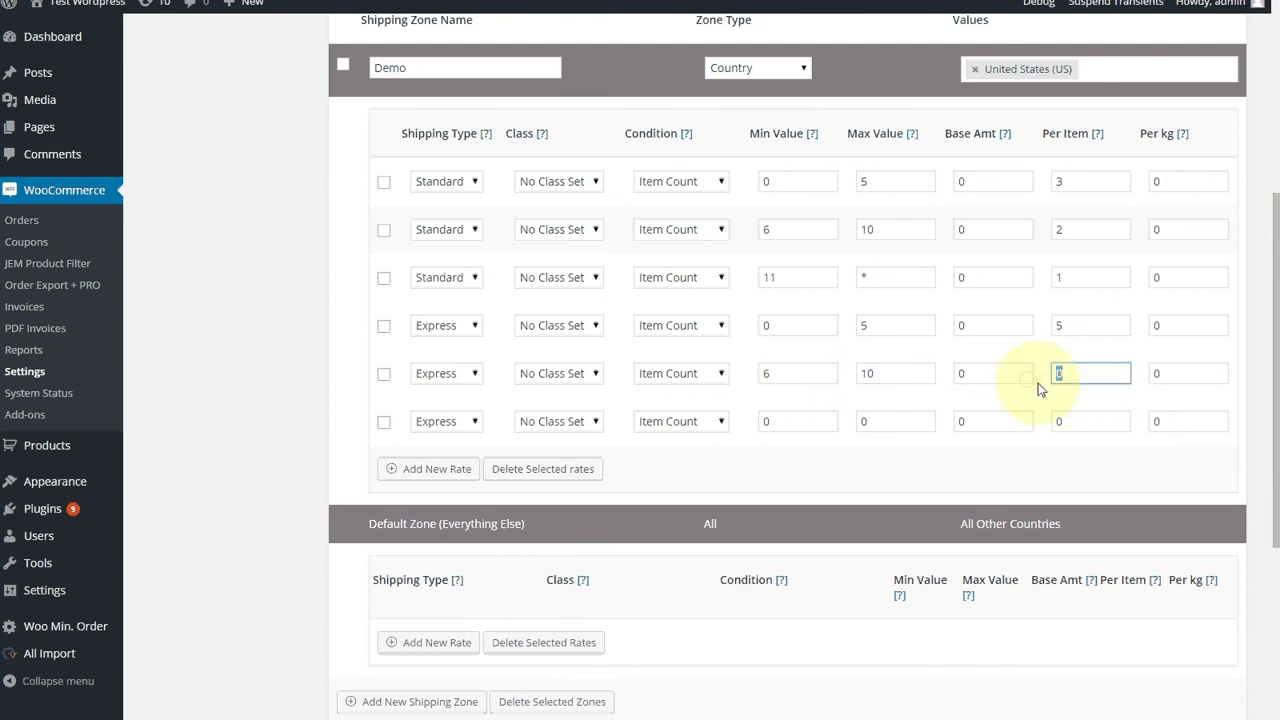
Set the third Express rate to min value 11, max value * and 3 per item, and save the changes.
double_click(790, 423)
type("11")
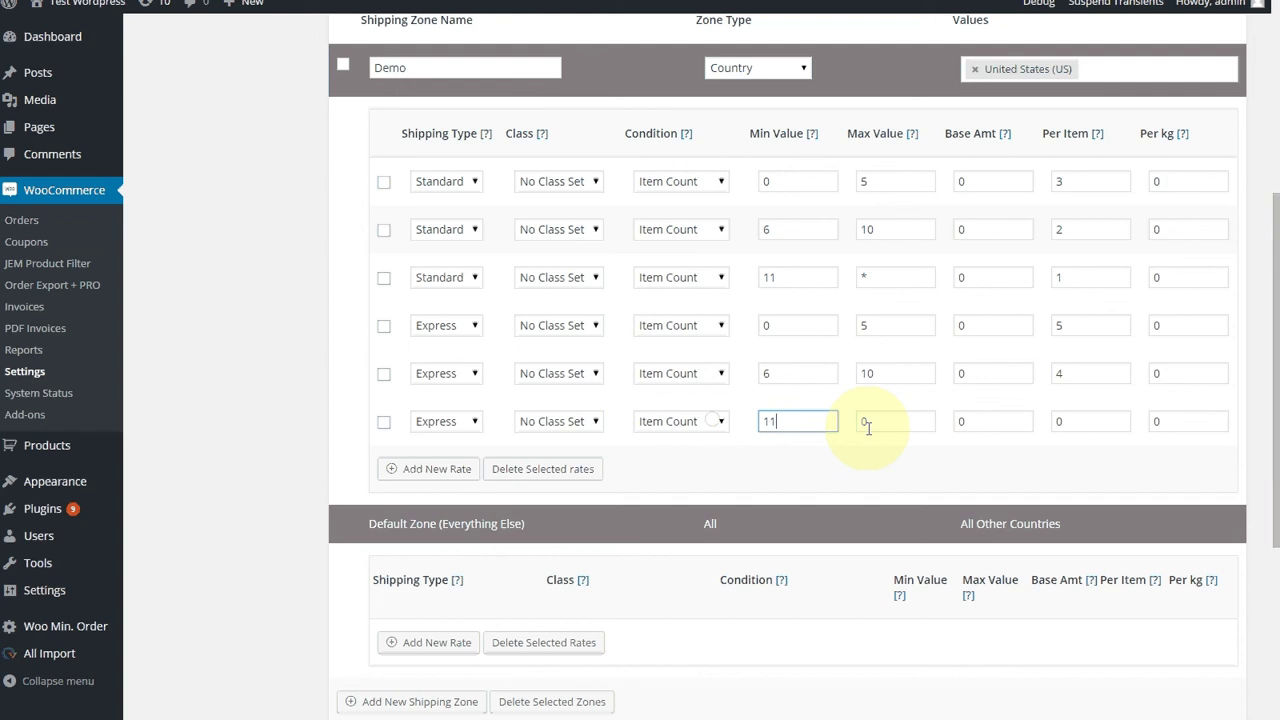
double_click(874, 428)
type("*")
key("Tab")
key("Tab")
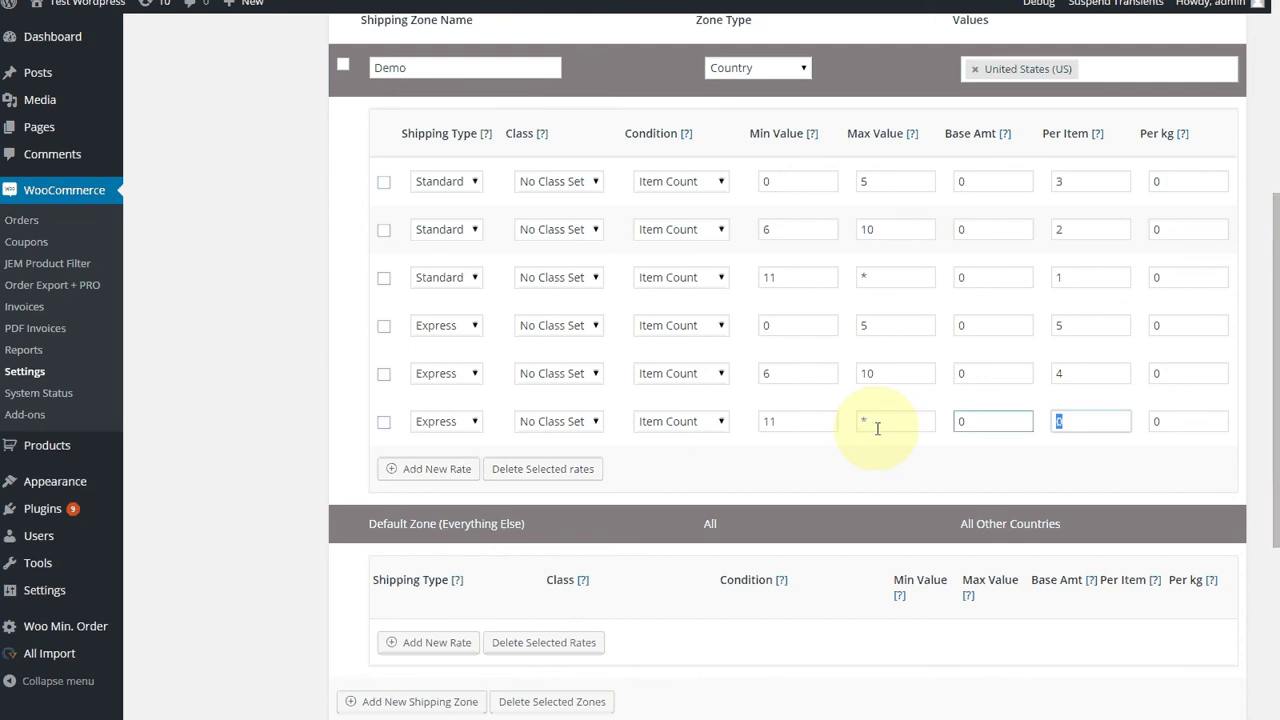
type("3")
scroll(812, 407, "down", 4)
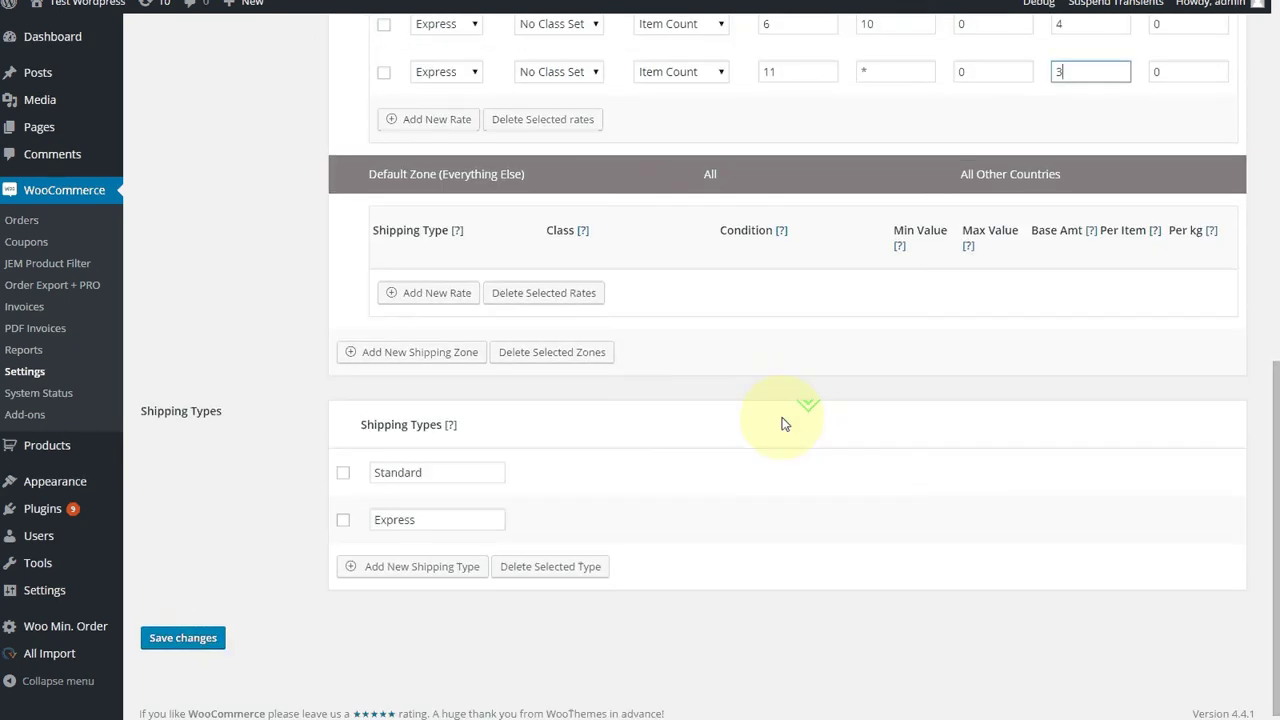
left_click(182, 638)
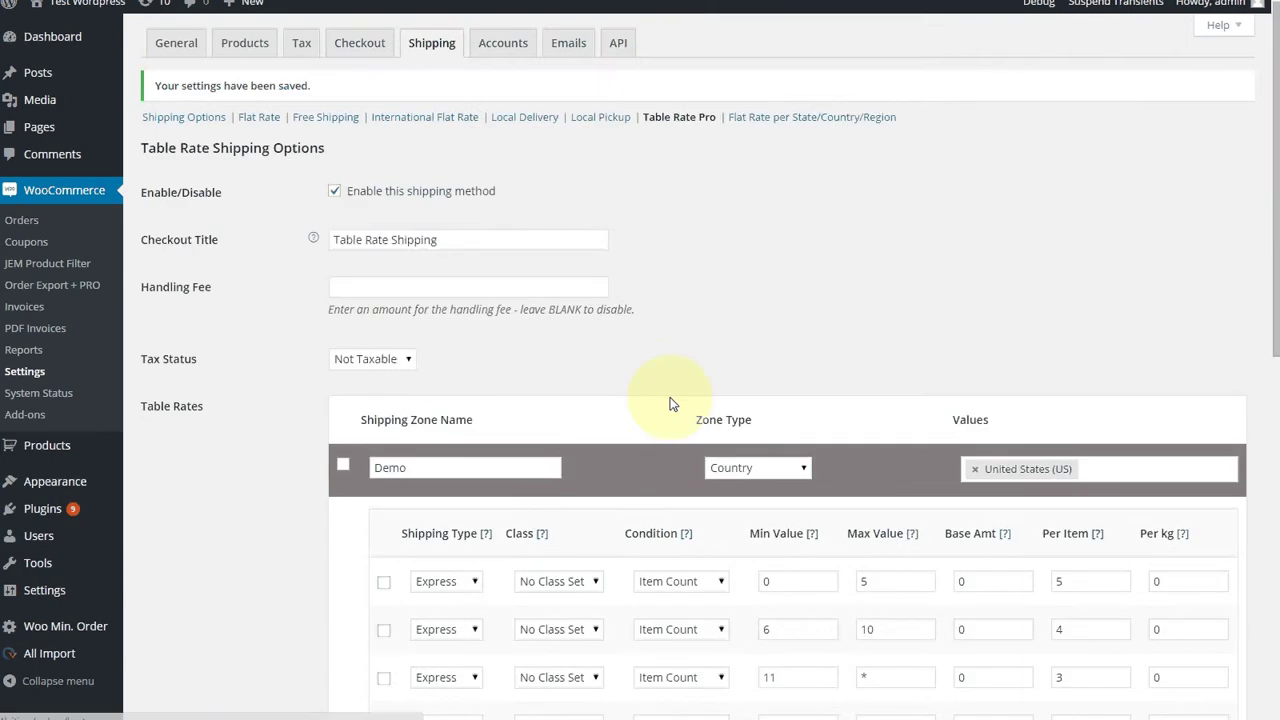
Review the saved rates, and in the storefront add the first Batman: Arkham Knight to the cart to check its shipping options.
scroll(580, 380, "down", 5)
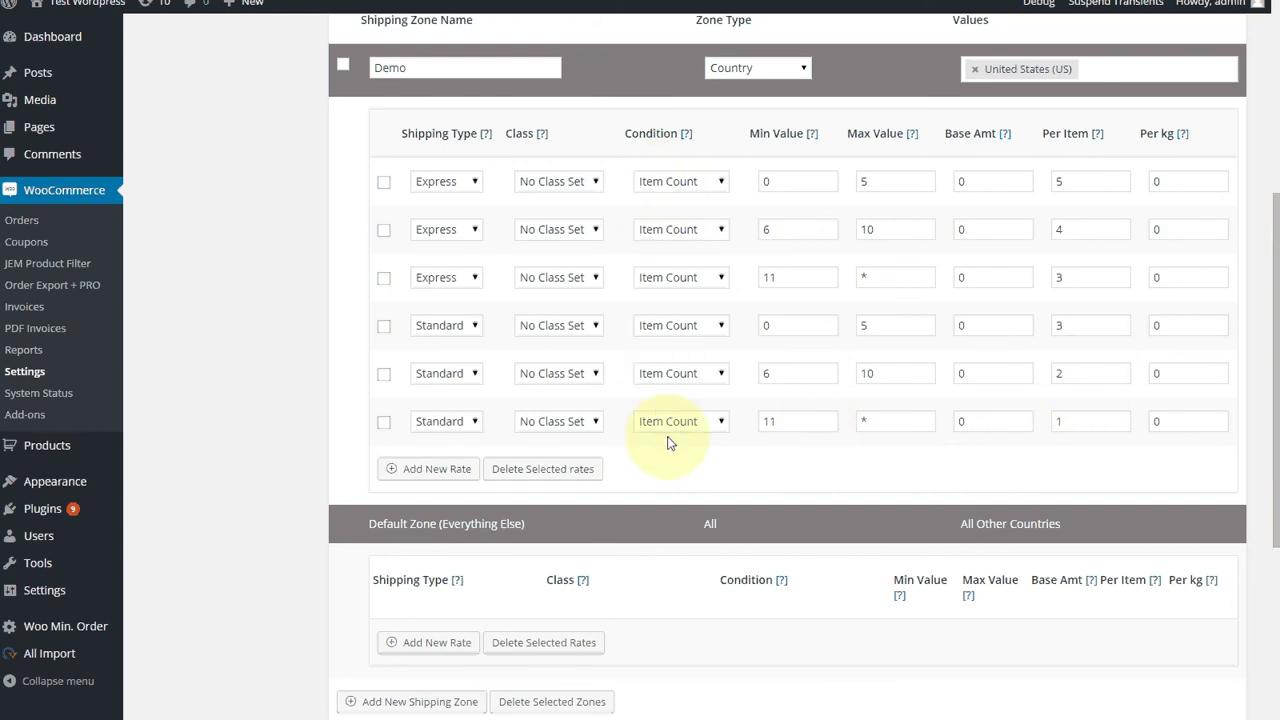
scroll(669, 441, "down", 1)
scroll(669, 435, "up", 3)
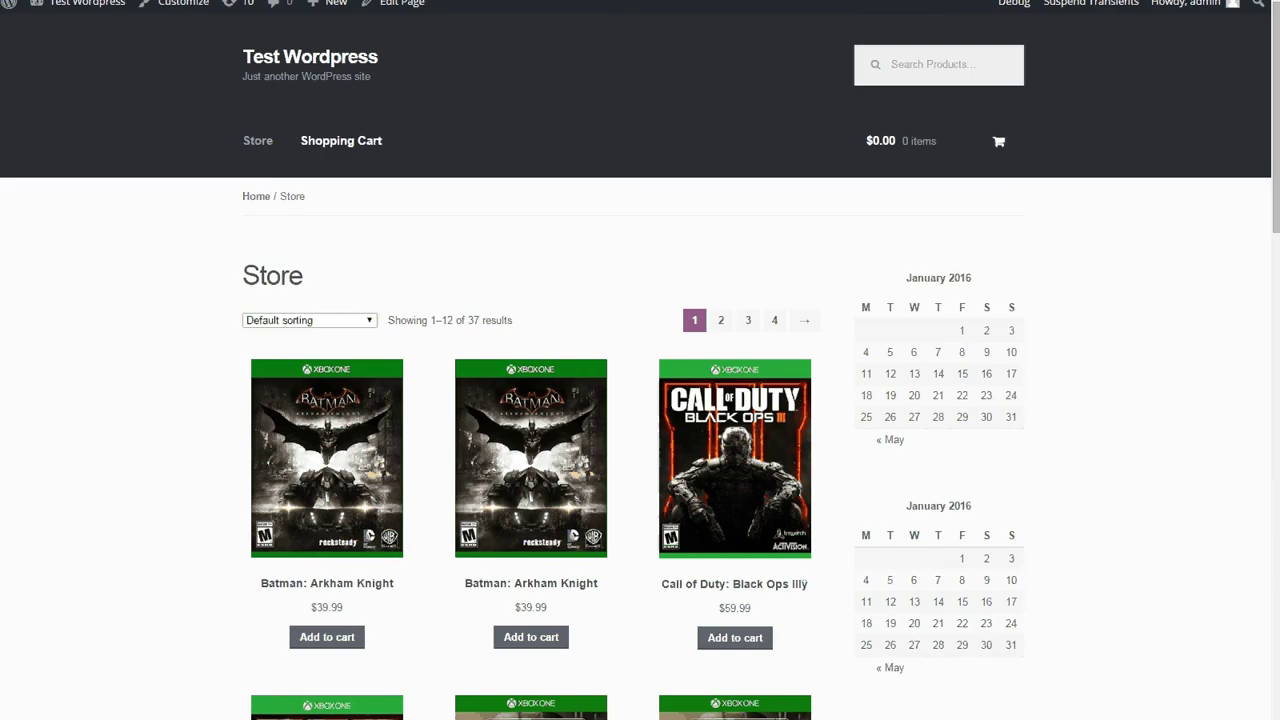
left_click(330, 639)
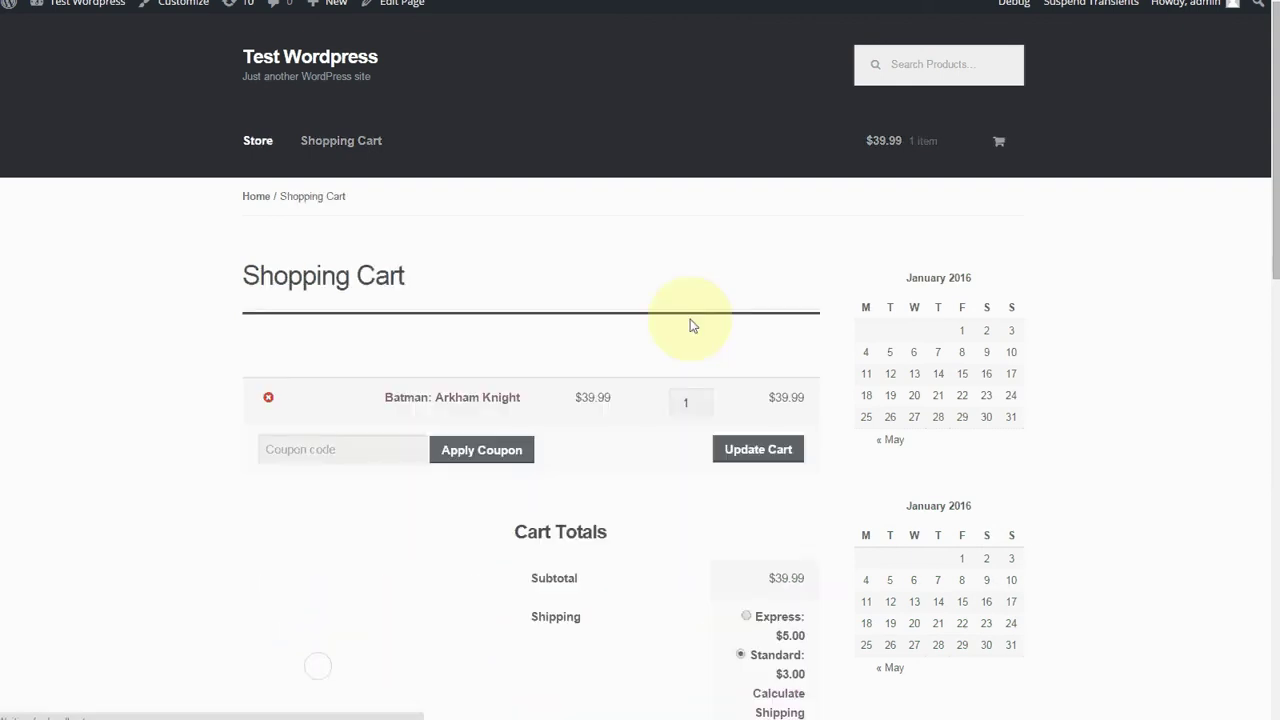
scroll(689, 323, "down", 2)
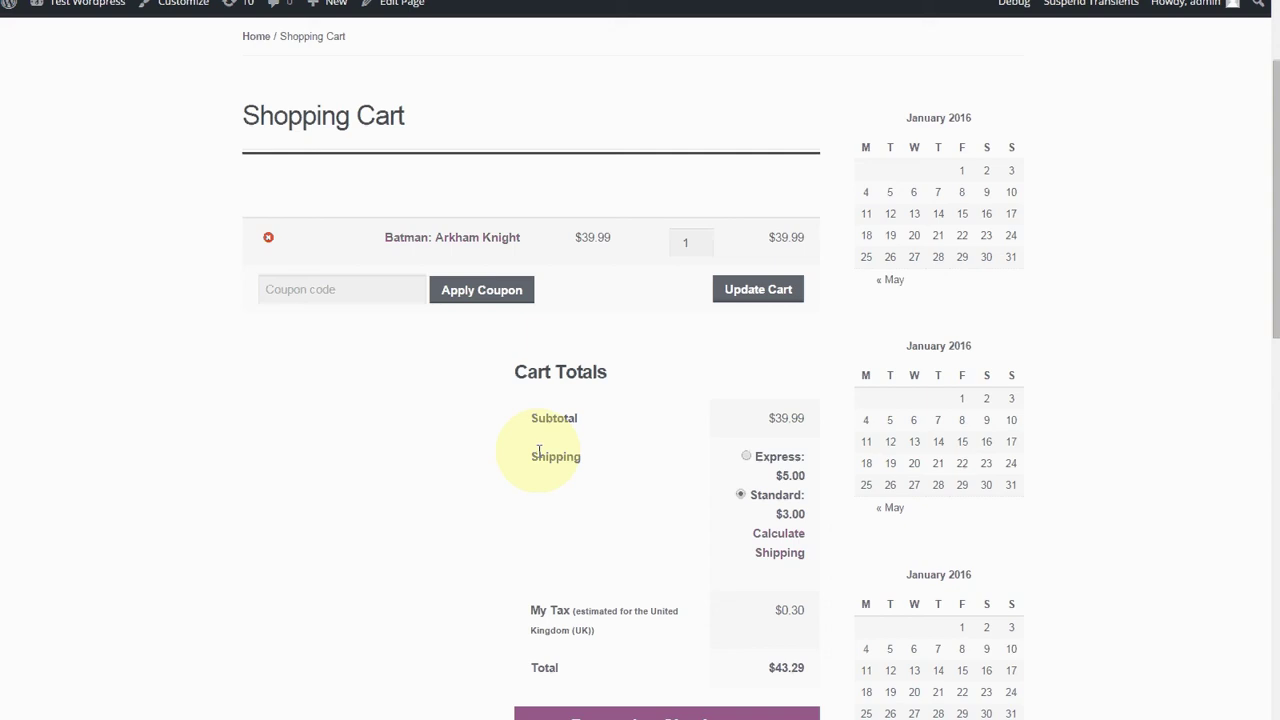
Update the cart to a quantity of 2 for Batman: Arkham Knight and check the Express and Standard shipping costs.
left_click(699, 240)
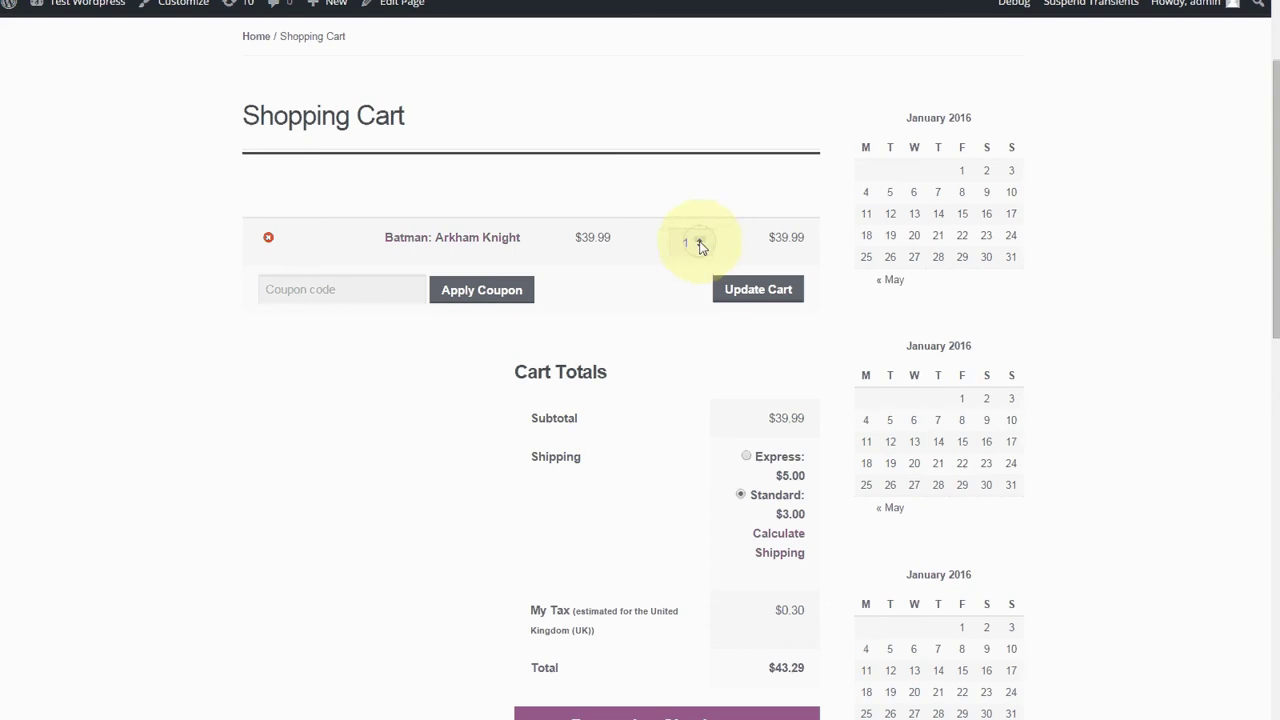
left_click(749, 289)
scroll(837, 460, "down", 2)
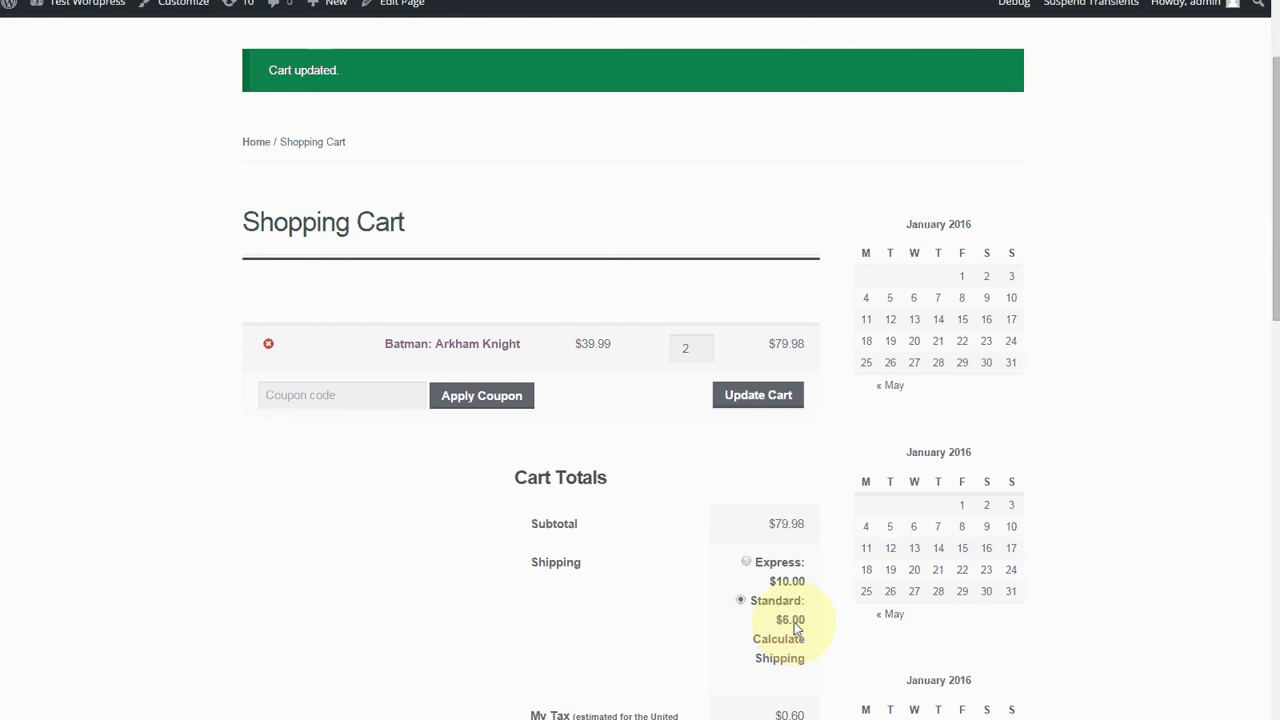
Raise the Batman: Arkham Knight quantity to 6, update the cart and check the shipping costs.
left_click(699, 345)
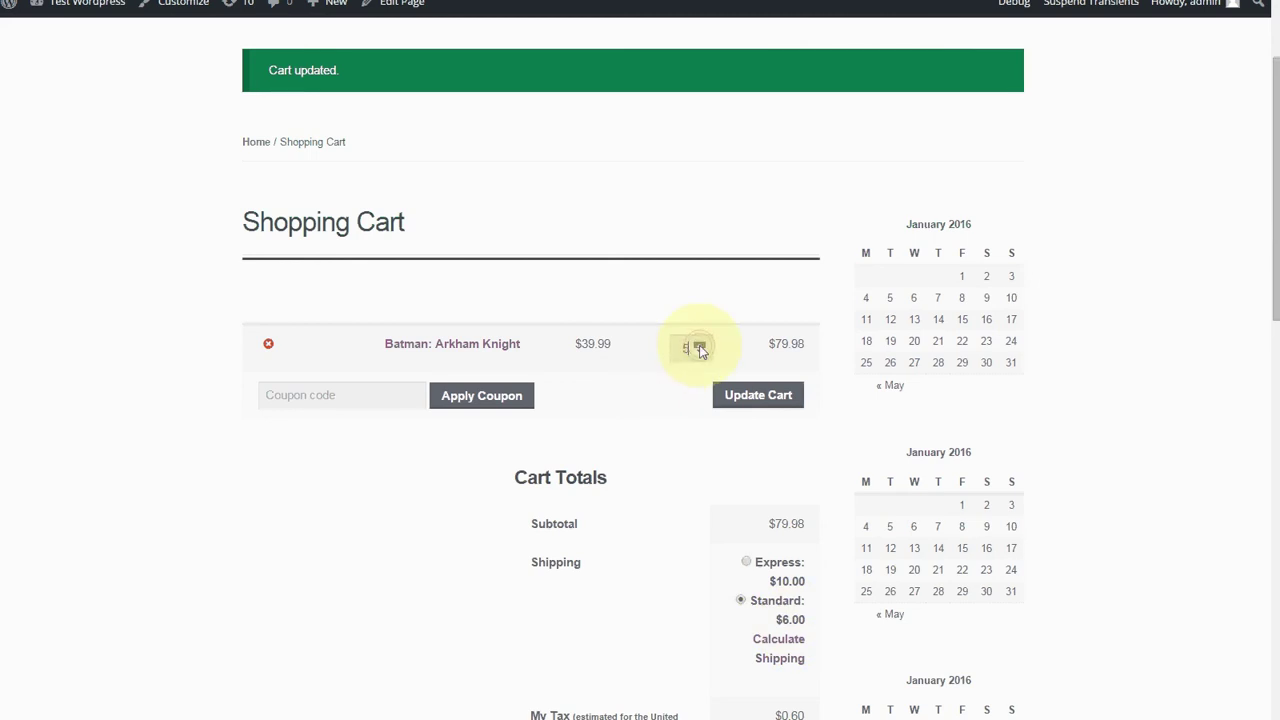
left_click(699, 345)
left_click(765, 402)
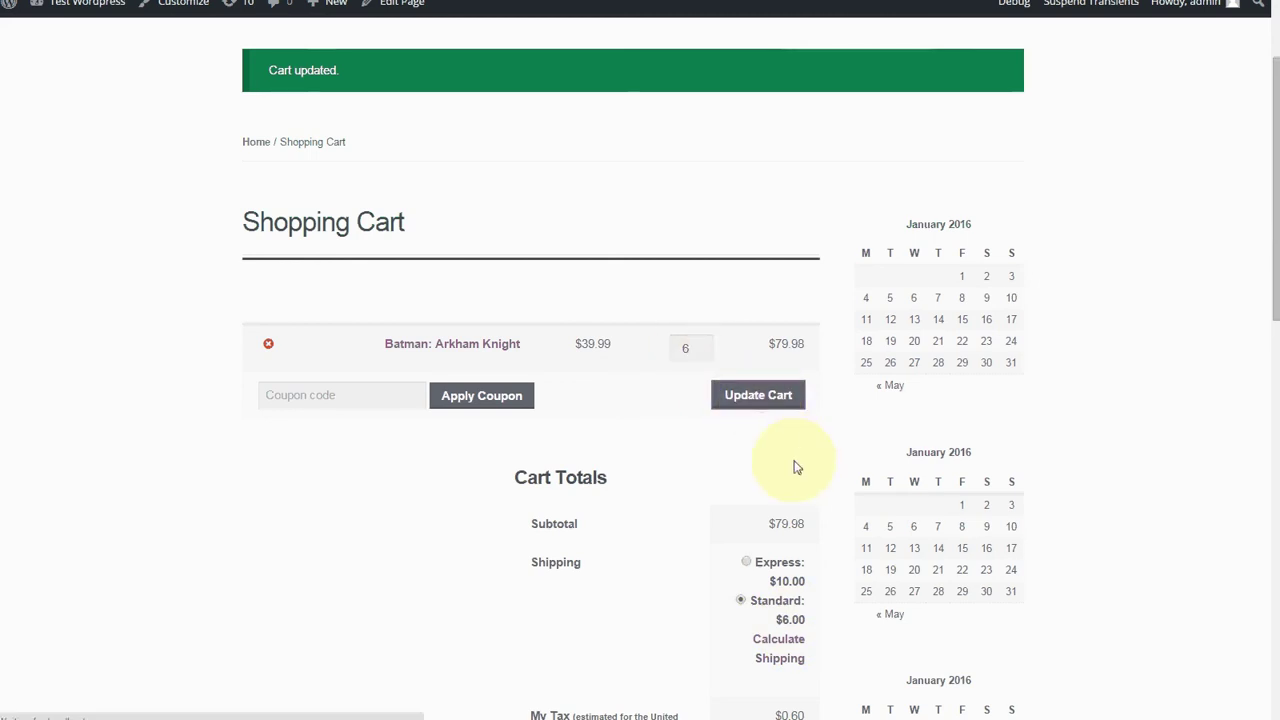
scroll(795, 480, "down", 2)
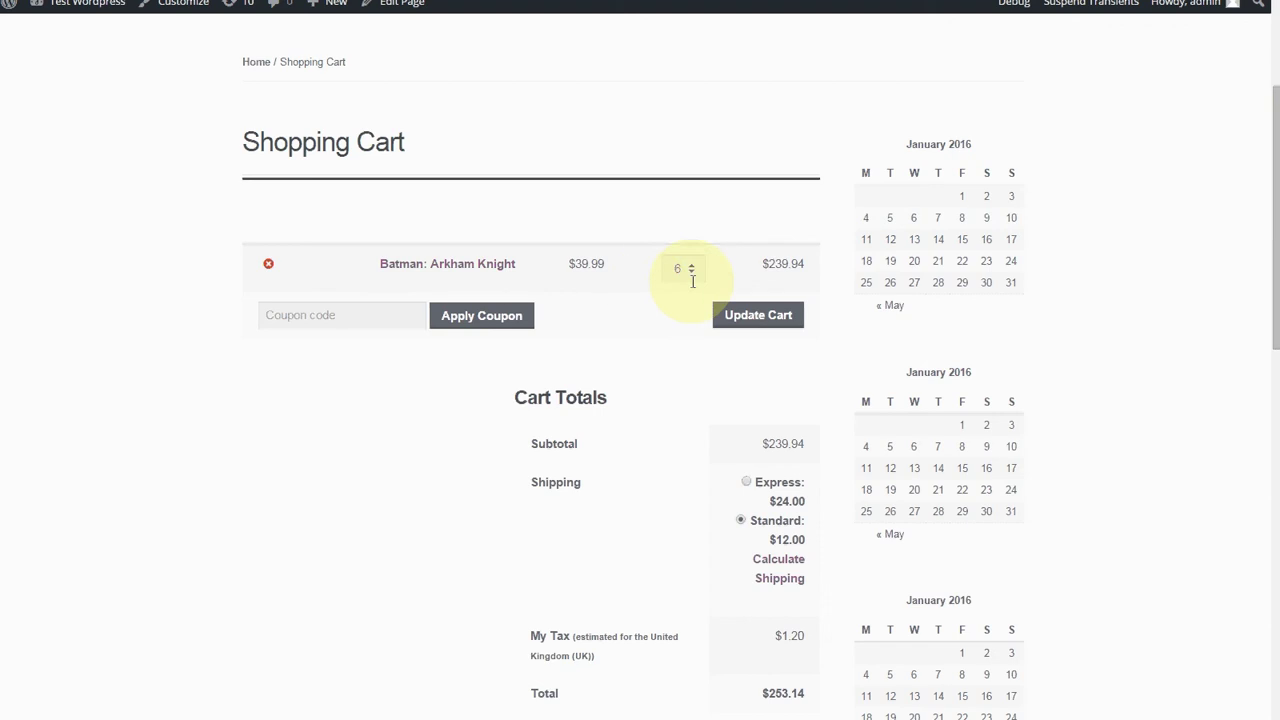
Update the cart to a quantity of 11 and compare its shipping costs with the rate tables in the Excel sheet.
left_click(692, 265)
left_click(692, 265)
left_click(692, 265)
left_click(692, 265)
left_click(692, 265)
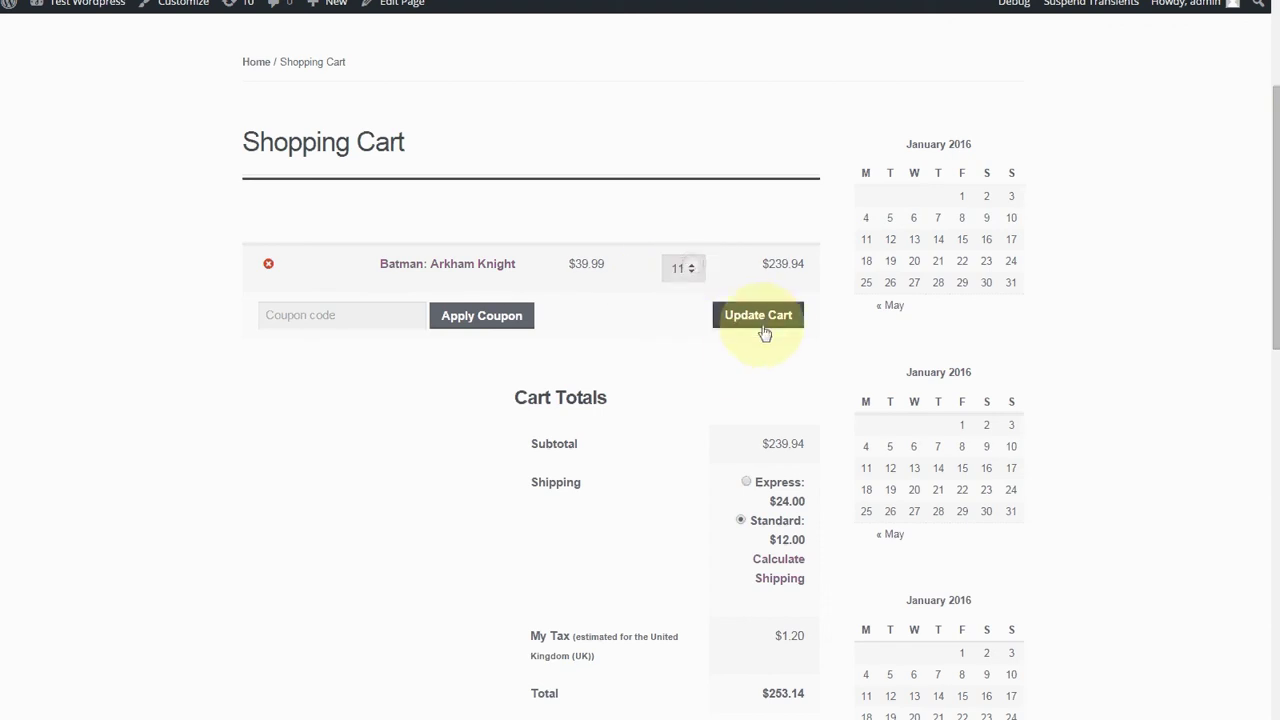
left_click(758, 315)
scroll(763, 323, "down", 3)
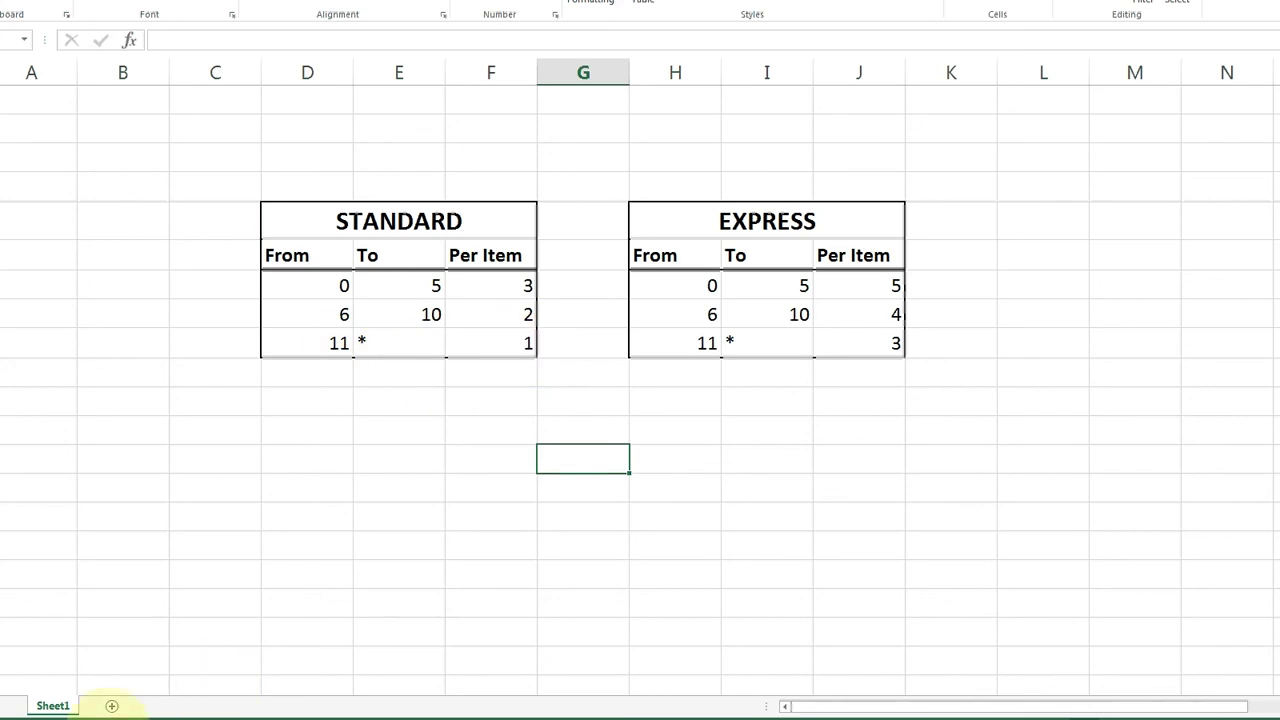
key("alt+Tab")
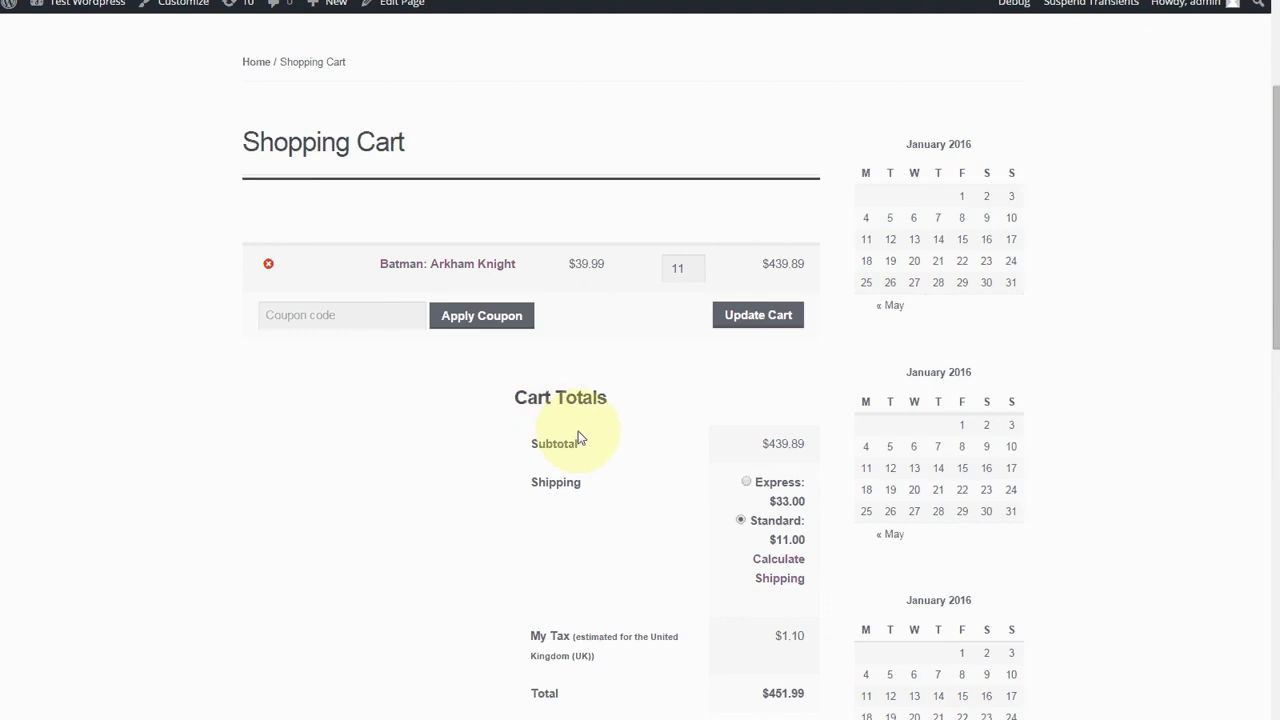
Back in the table rate settings, examine the first Express rate's class and condition options and the Demo zone's type options.
key("ctrl+Tab")
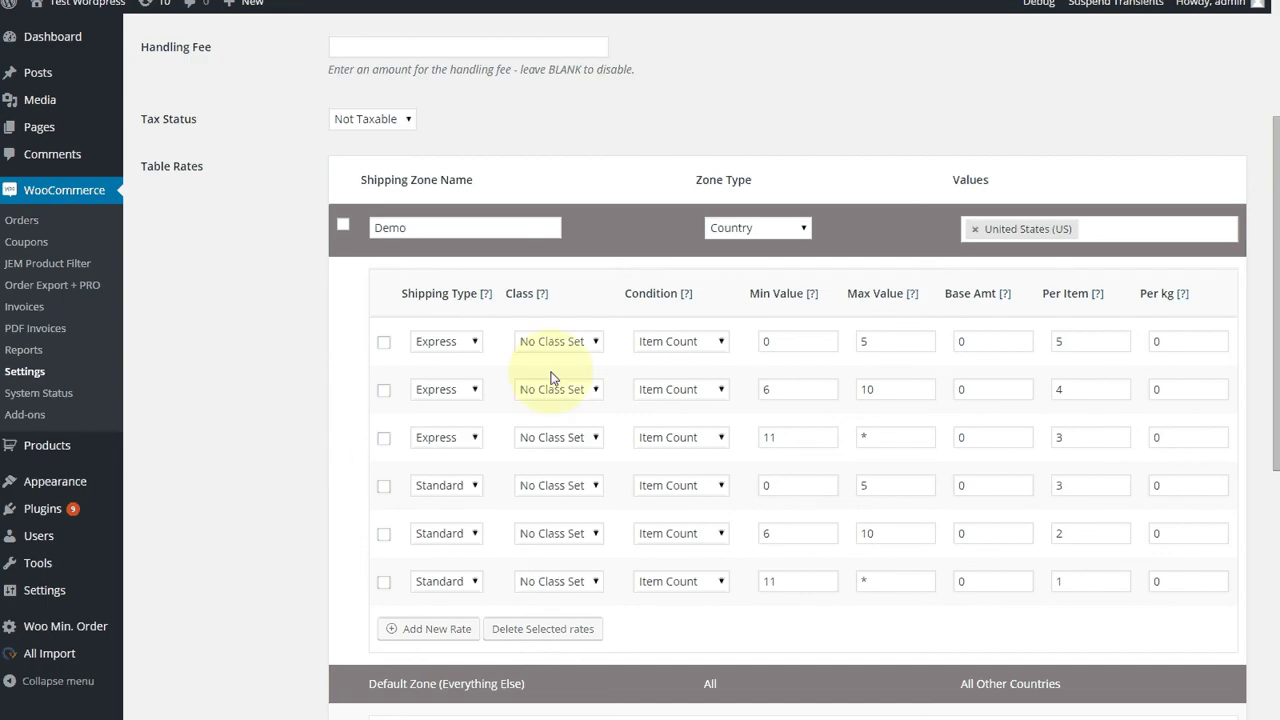
left_click(575, 342)
key("Escape")
left_click(699, 344)
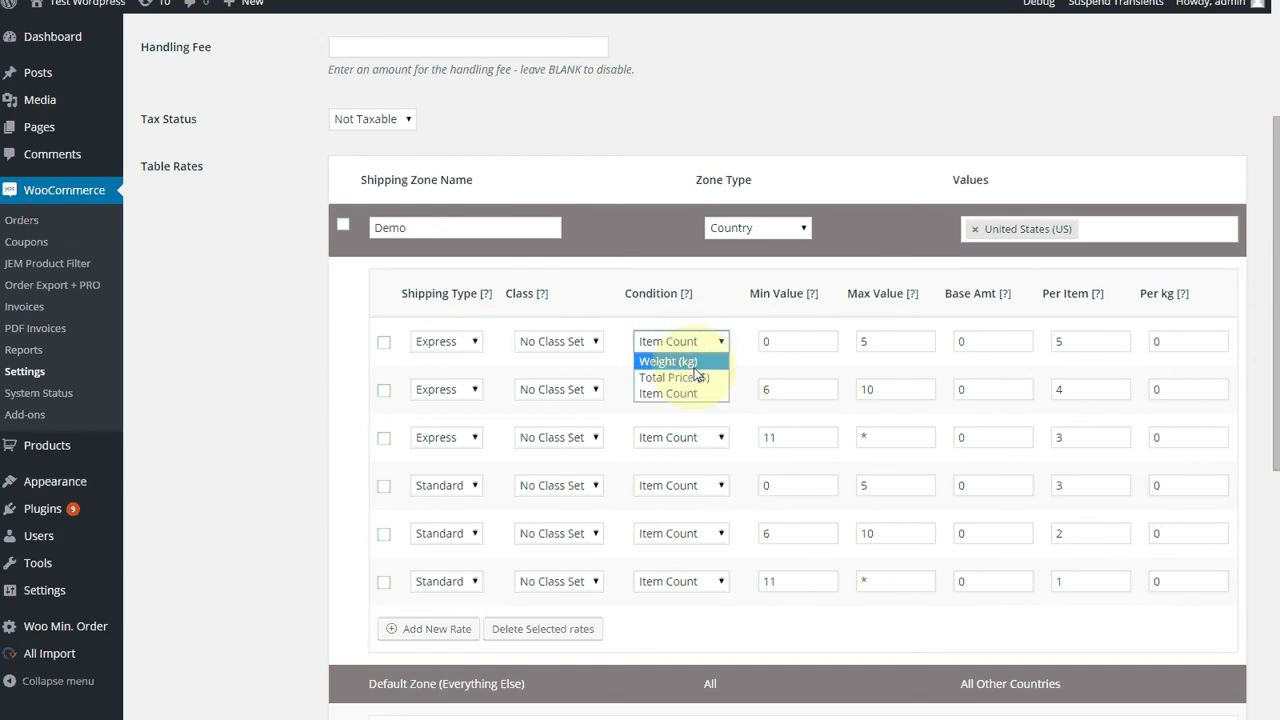
left_click(690, 342)
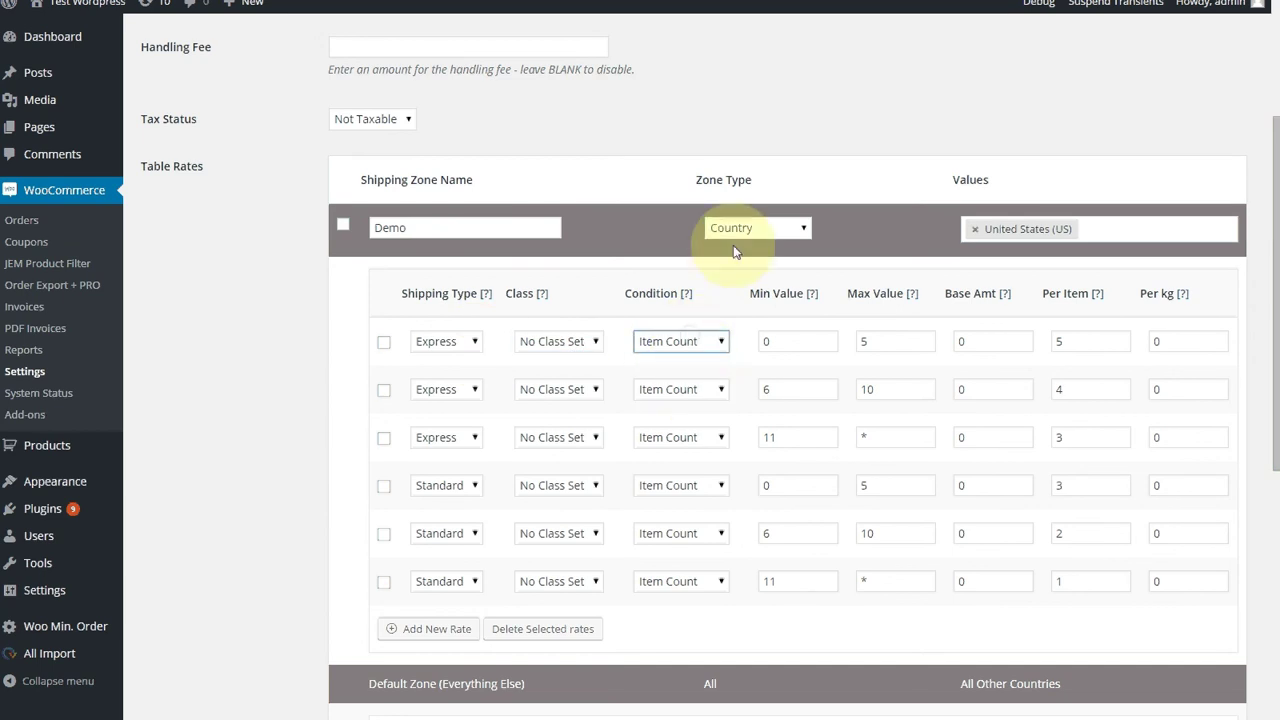
left_click(757, 228)
left_click(611, 235)
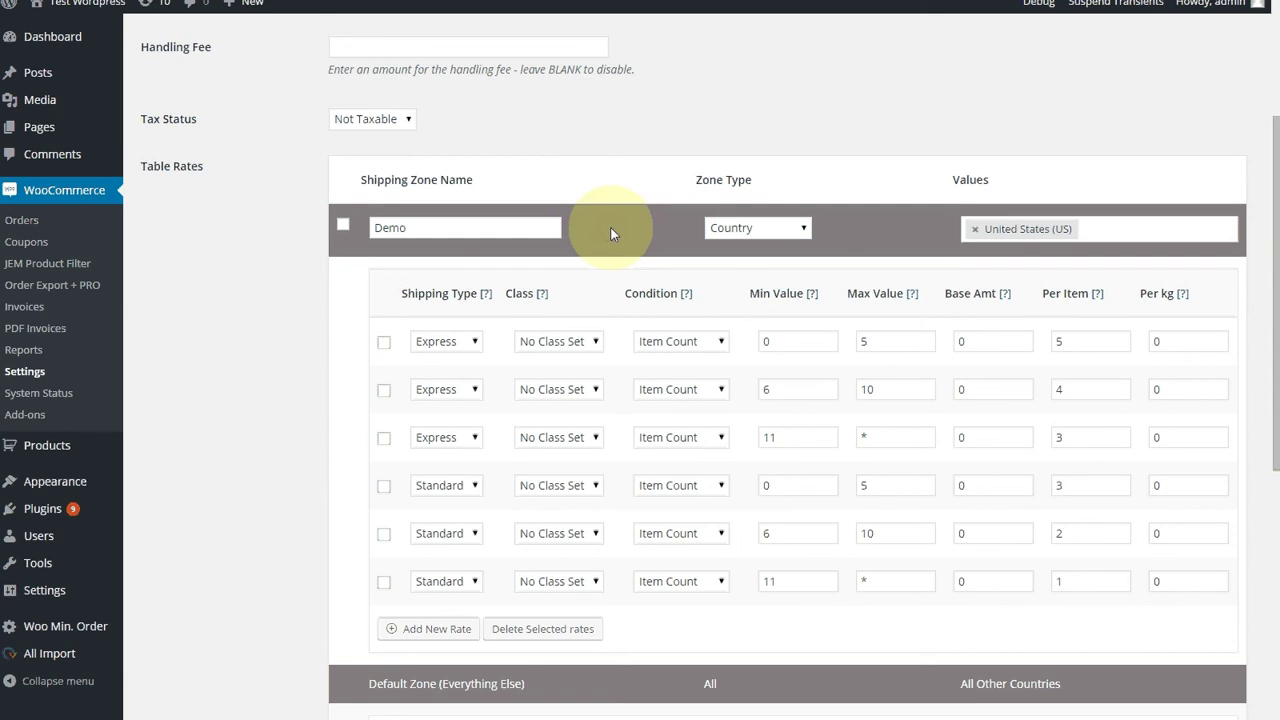